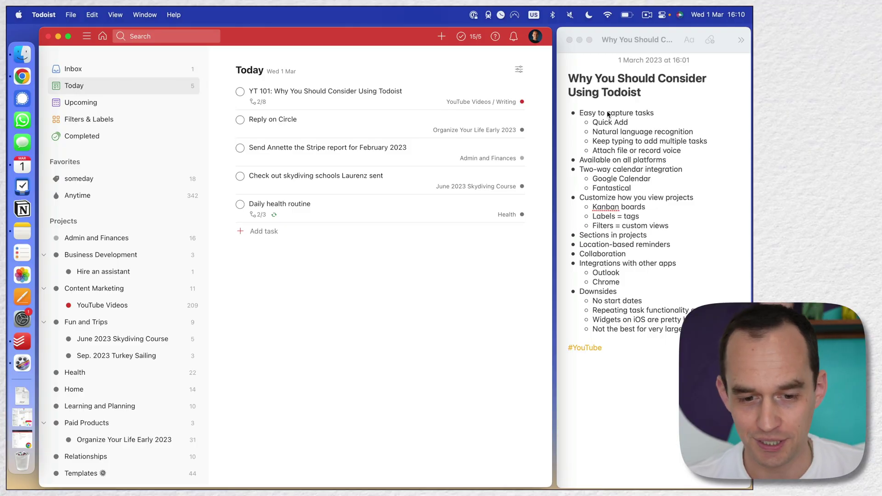
# Highlight the talking points list and the 'Easy to capture tasks' point in the notes
pyautogui.click(566, 112)
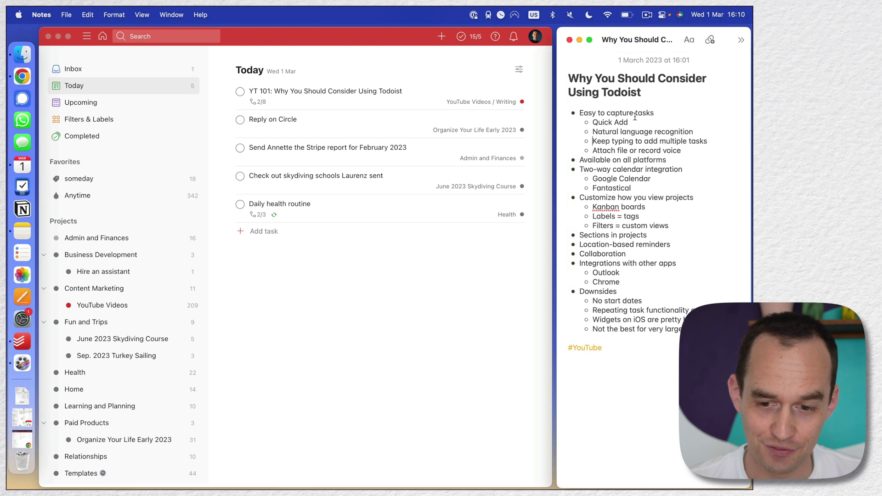
pyautogui.keyDown('shift'); pyautogui.click(643, 301); pyautogui.keyUp('shift')
pyautogui.click(681, 266)
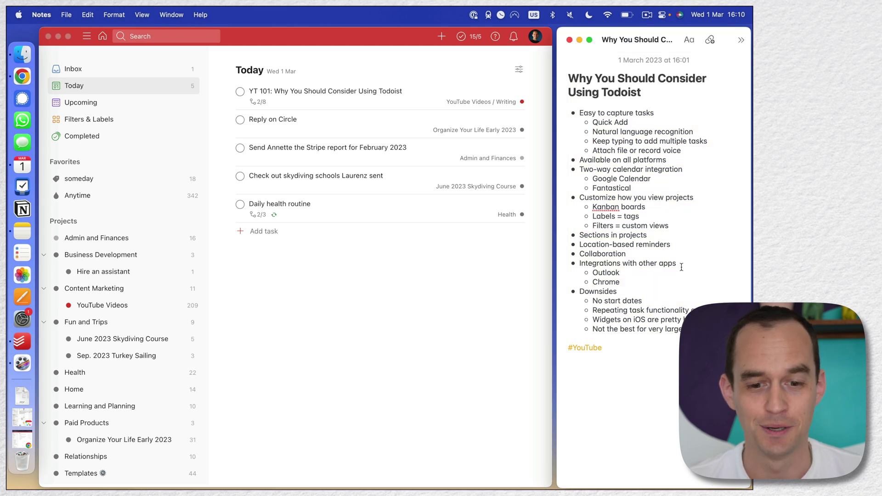
pyautogui.moveTo(661, 112); pyautogui.dragTo(573, 113)
pyautogui.click(661, 113)
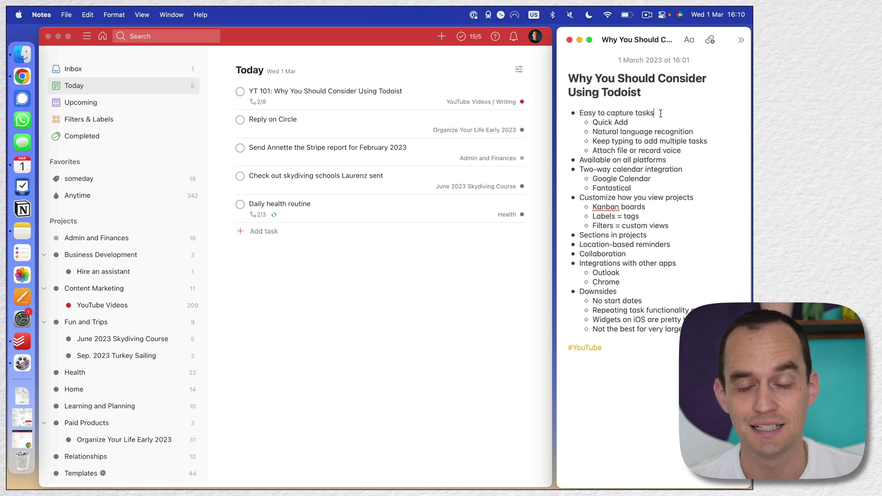
# Quick-add the task 'Send my clothes in for laundry service' to the Inbox
pyautogui.click(386, 292)
pyautogui.press('q')
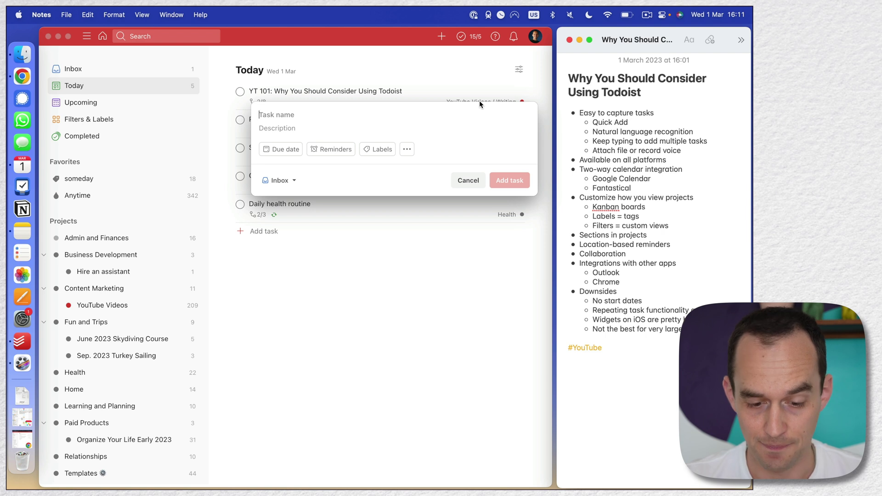
pyautogui.write('Send')
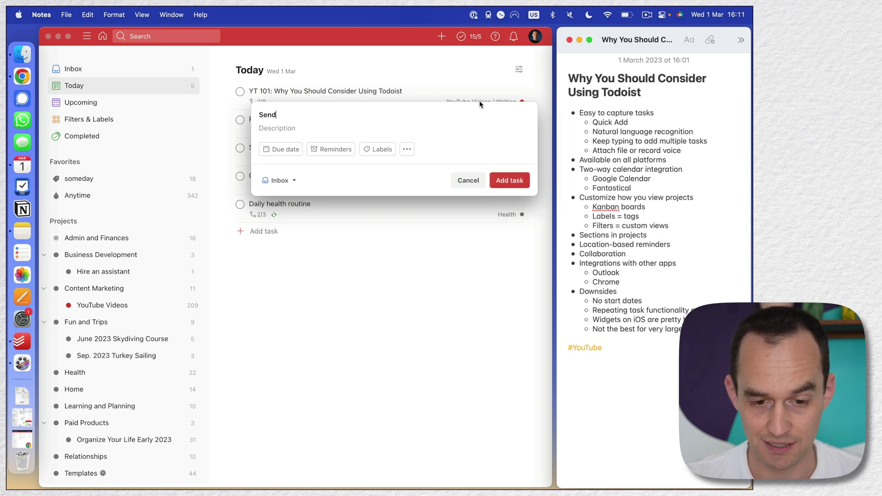
pyautogui.write(' my clothes in fo')
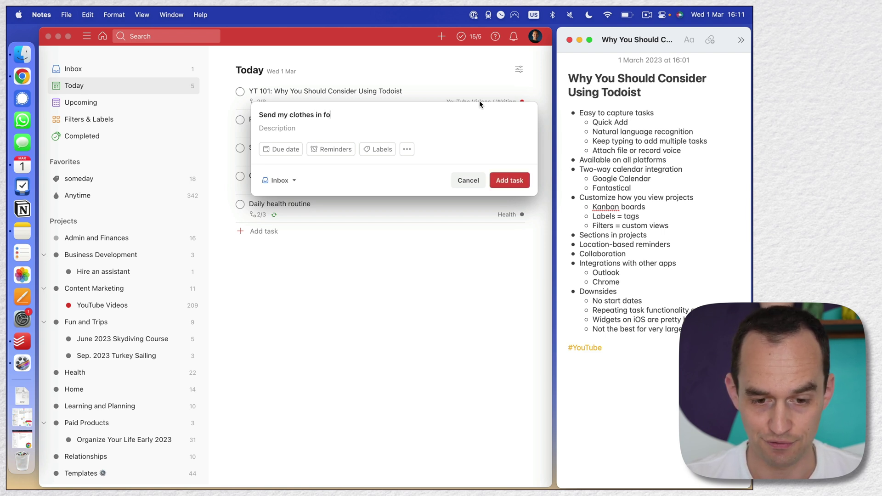
pyautogui.write('r laundry service')
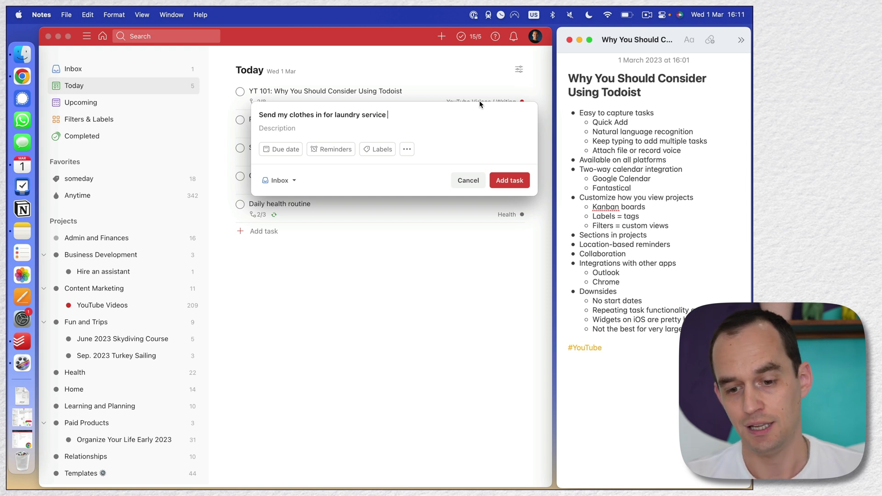
pyautogui.click(511, 180)
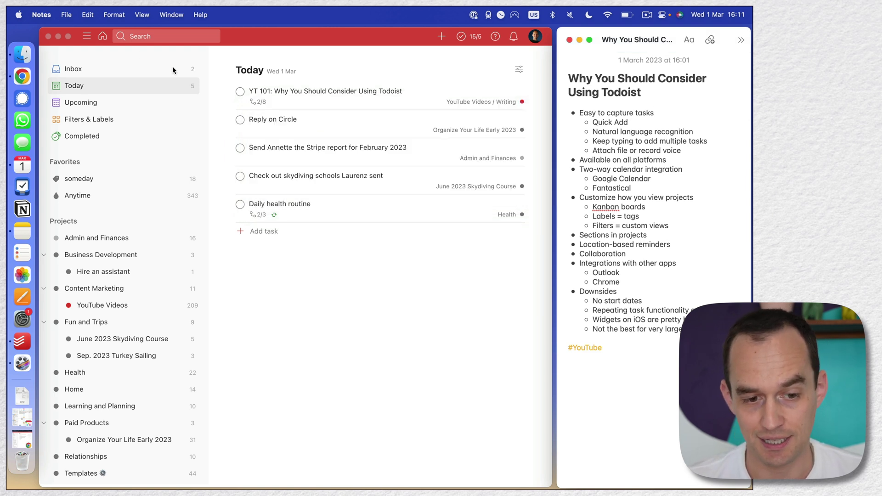
# Delete the laundry-service task from the Inbox
pyautogui.click(137, 68)
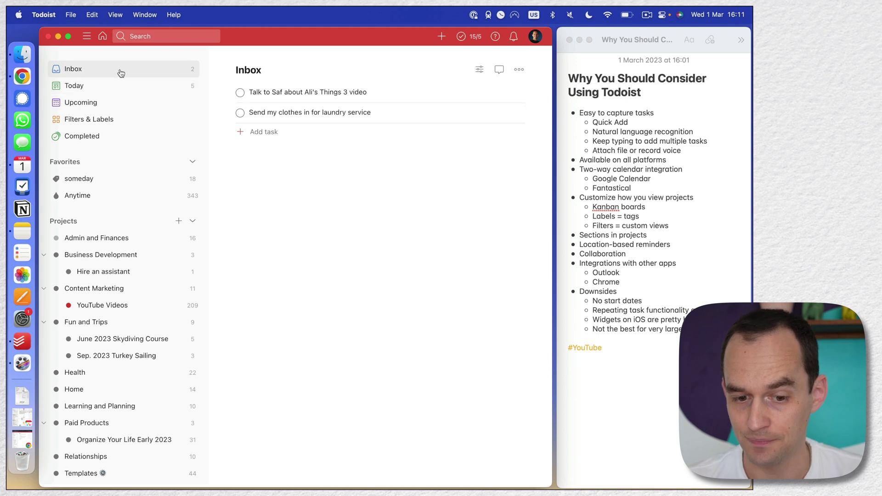
pyautogui.rightClick(375, 115)
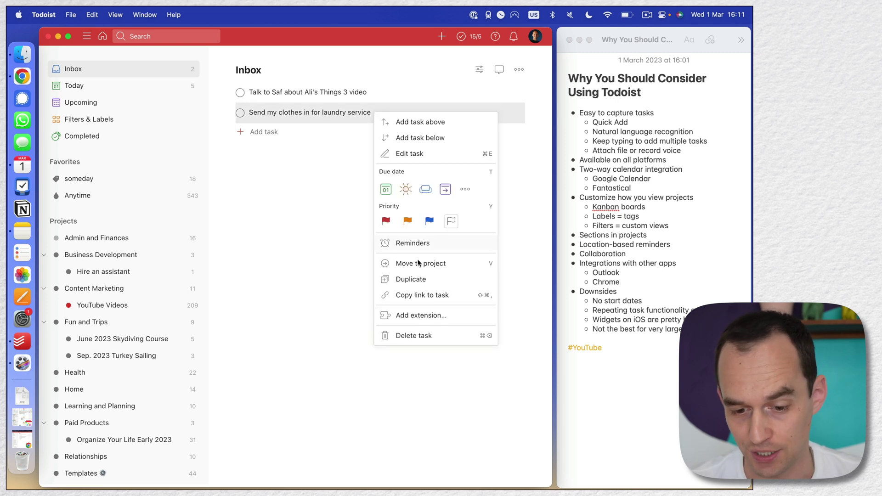
pyautogui.click(420, 336)
# Confirm the deletion, then re-add the laundry-service task due tomorrow in the Home project
pyautogui.click(384, 169)
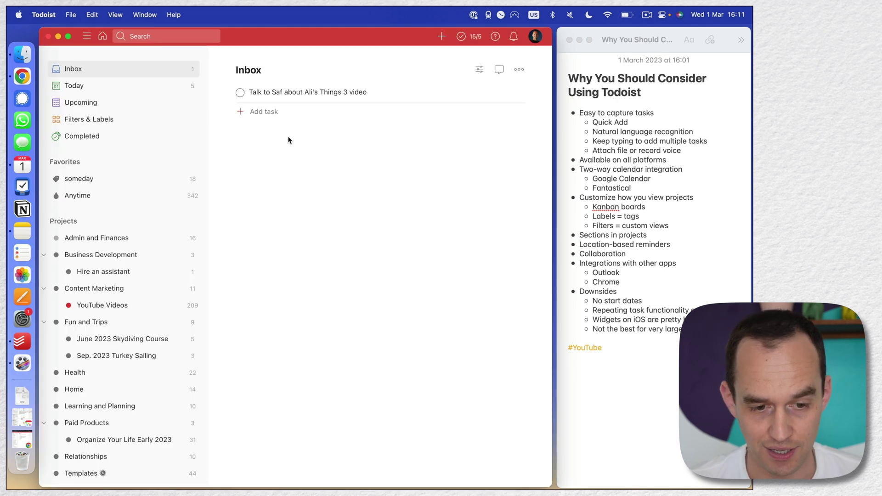
pyautogui.press('a')
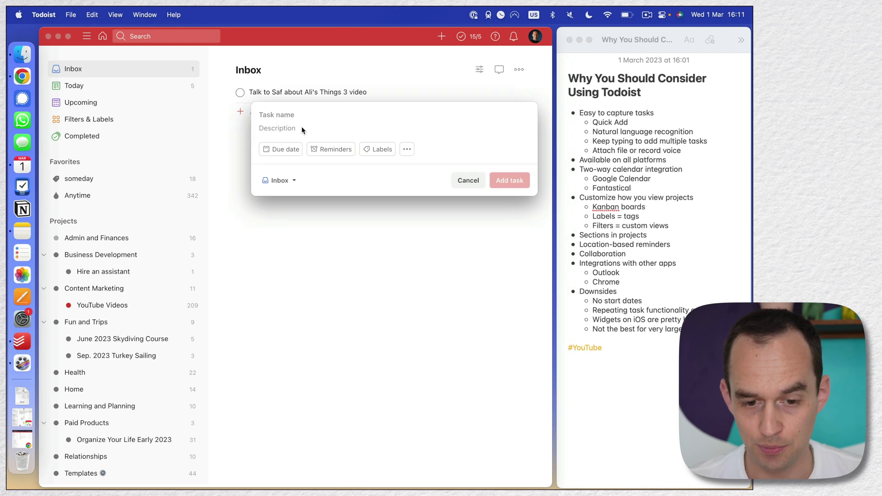
pyautogui.write('S')
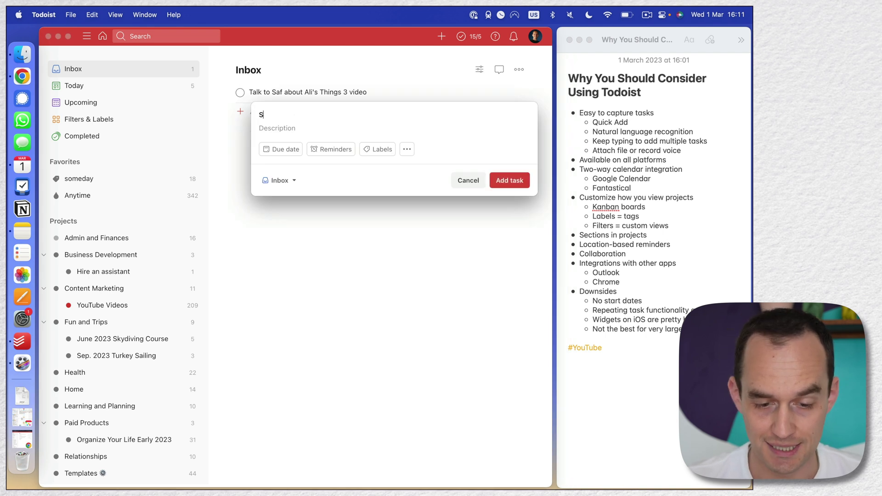
pyautogui.write('end my clothes in for la')
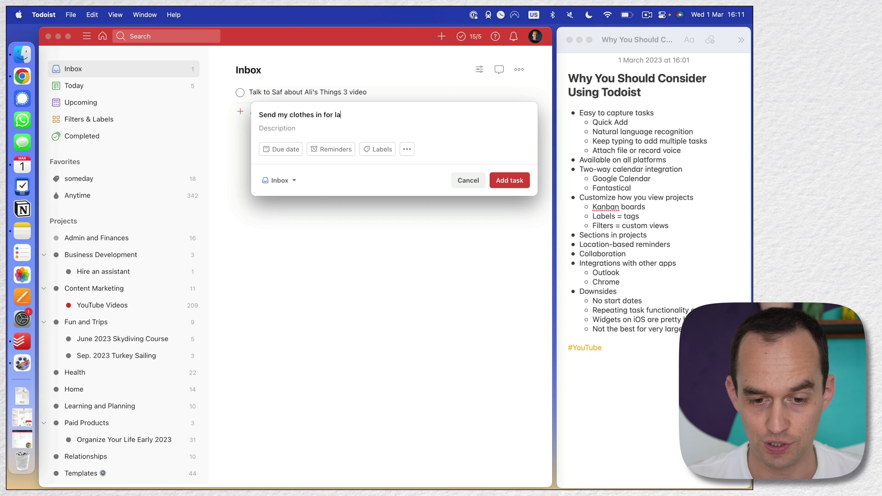
pyautogui.write('undry service tomorrow')
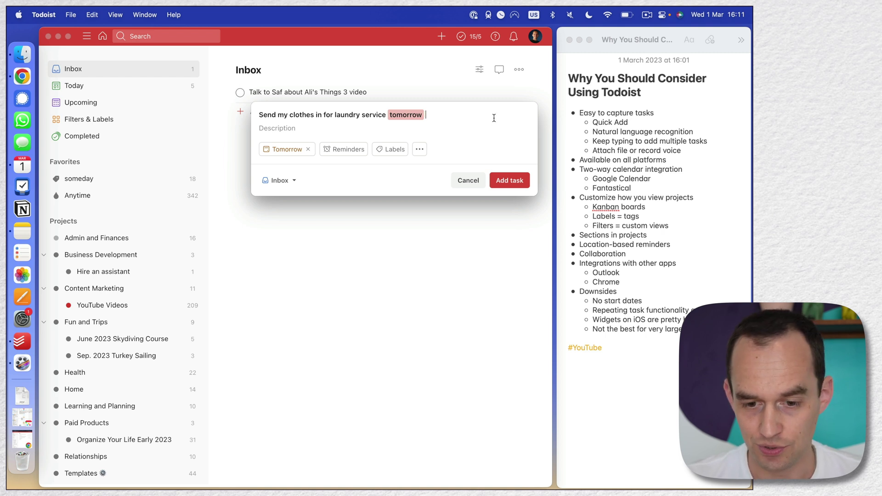
pyautogui.write('#')
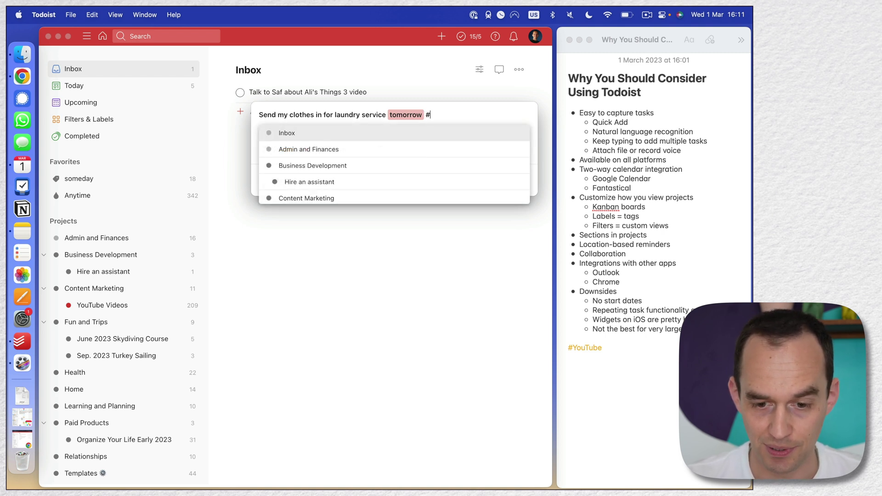
pyautogui.write('home')
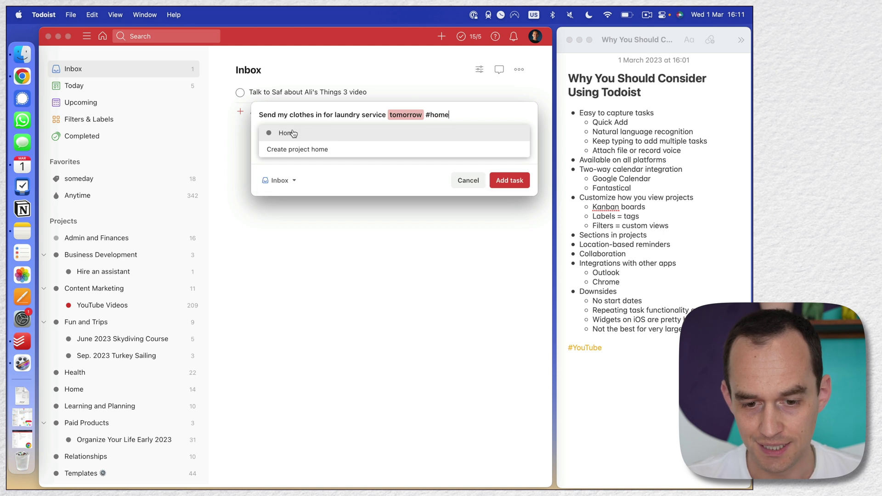
pyautogui.click(293, 134)
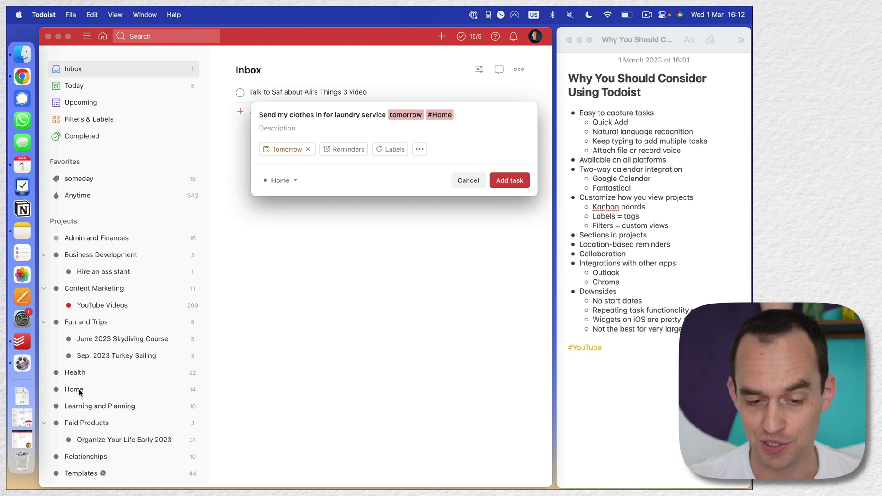
pyautogui.click(512, 182)
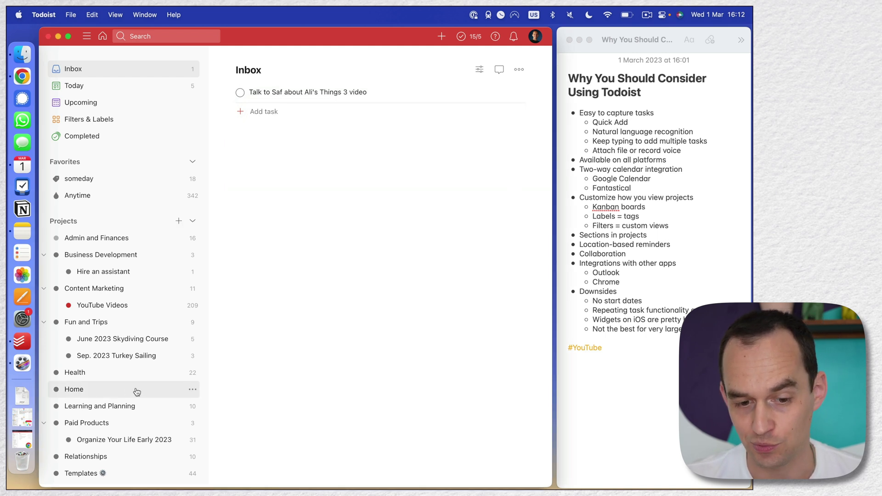
pyautogui.click(104, 103)
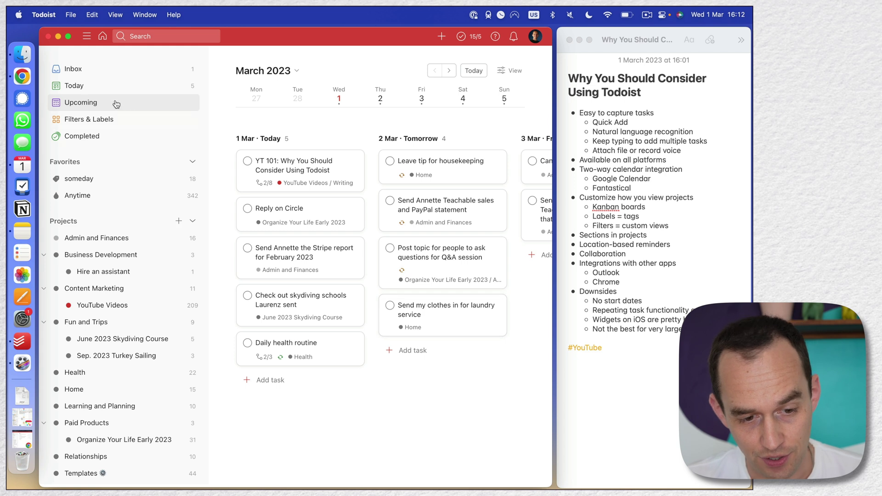
pyautogui.click(107, 74)
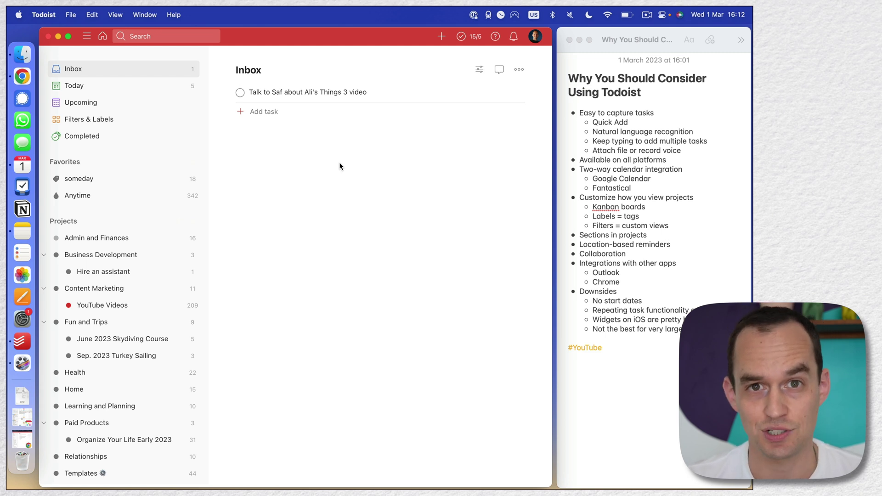
# Add 'Make a Todoist course?' and 'Make a Fantastical?' to the Inbox, then close the editor
pyautogui.click(270, 111)
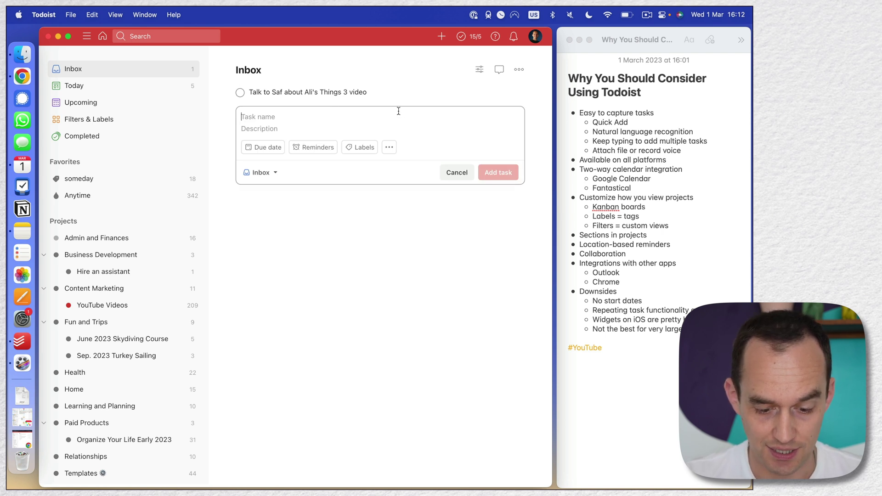
pyautogui.write('Make a ')
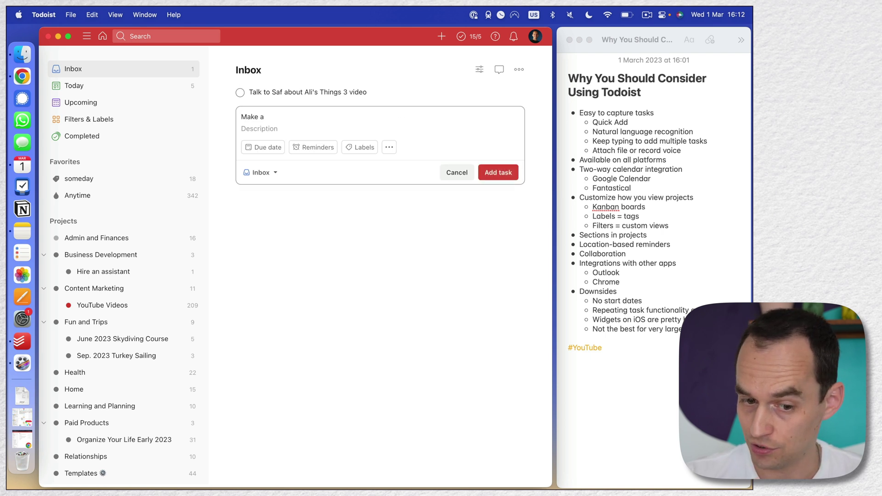
pyautogui.write('Todoist course')
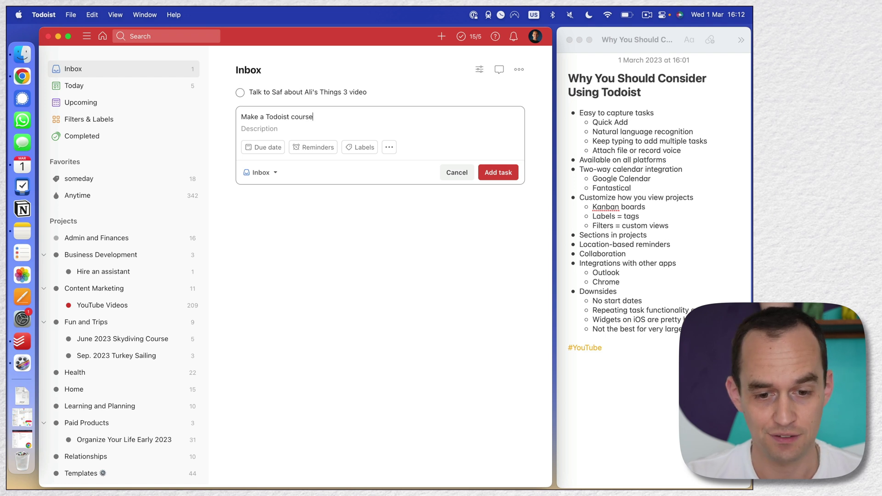
pyautogui.write('?')
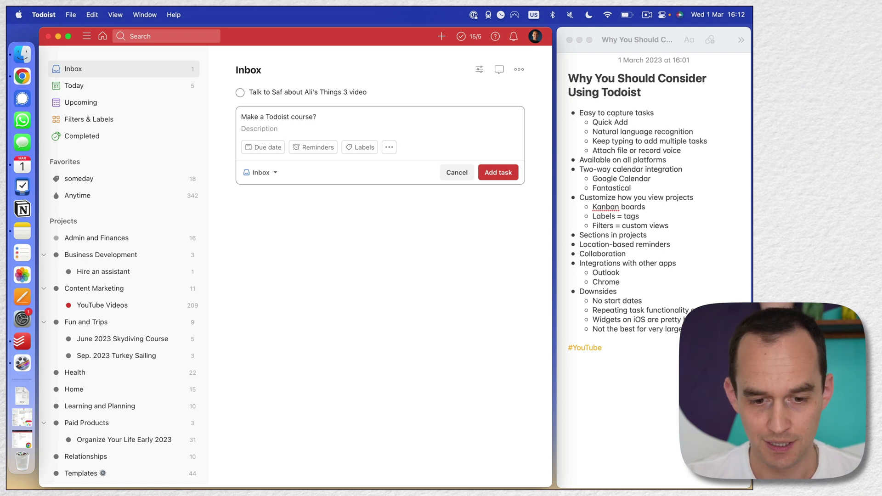
pyautogui.press('Return')
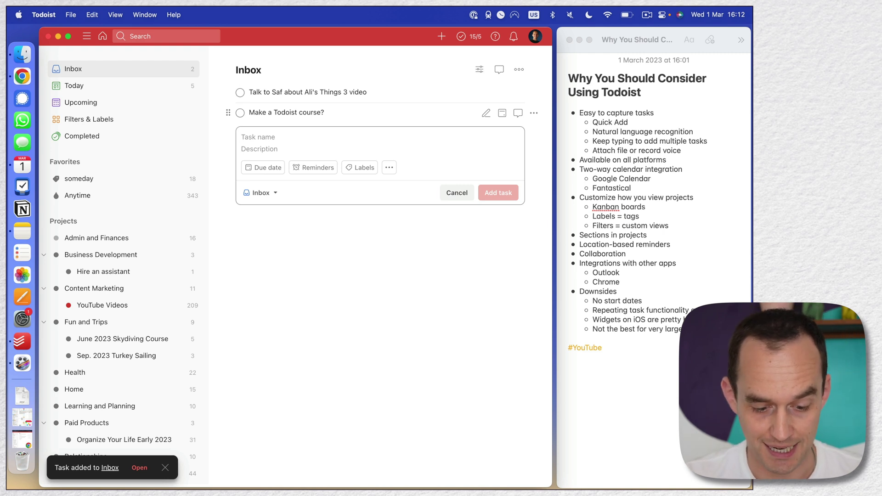
pyautogui.write('Make a Fant')
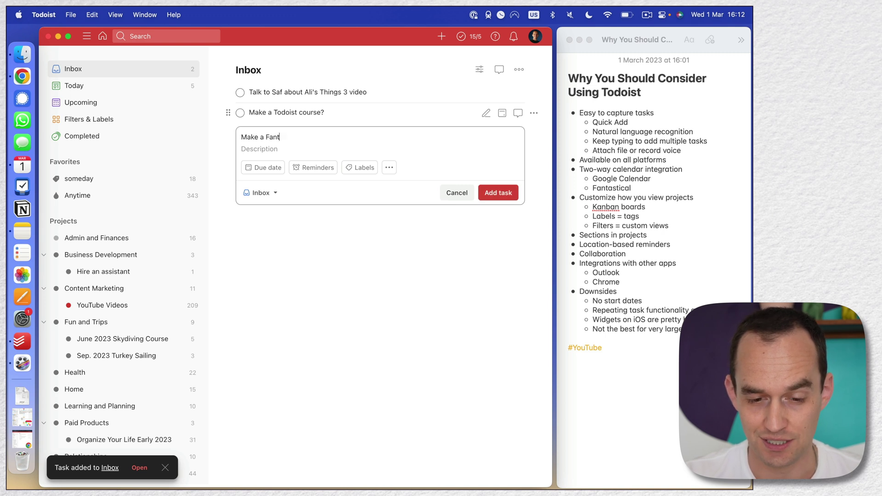
pyautogui.write('astical?')
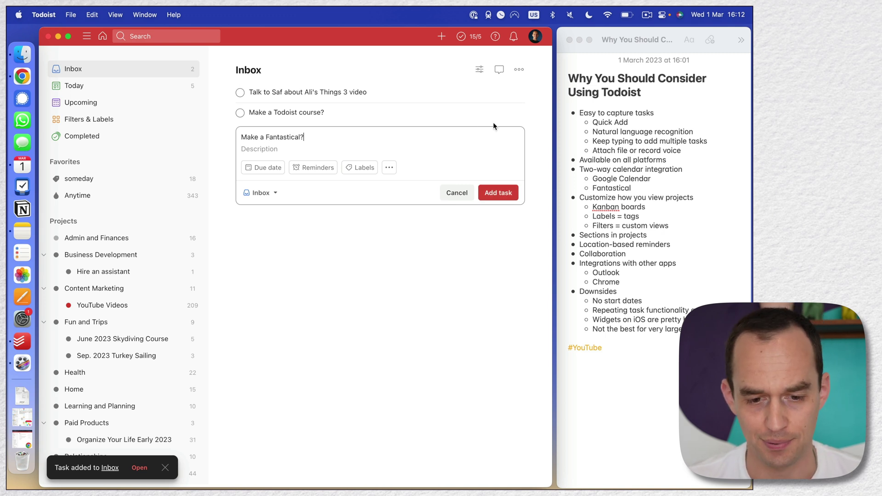
pyautogui.click(498, 194)
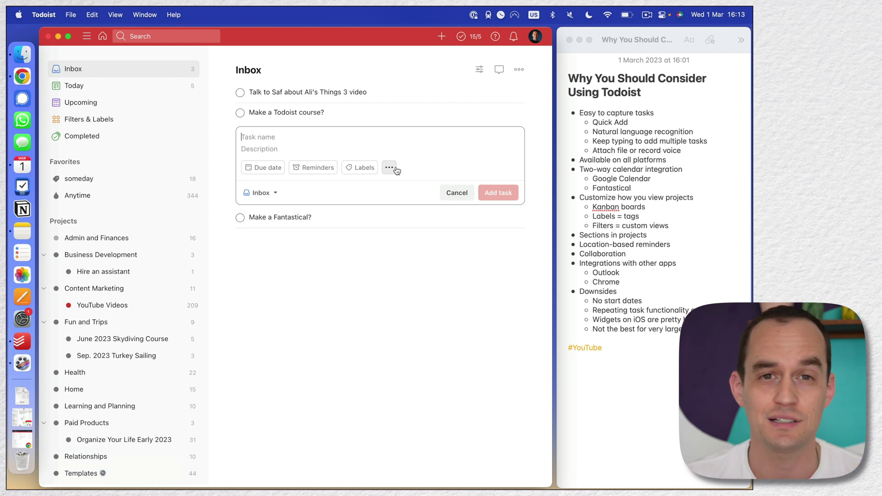
pyautogui.click(457, 193)
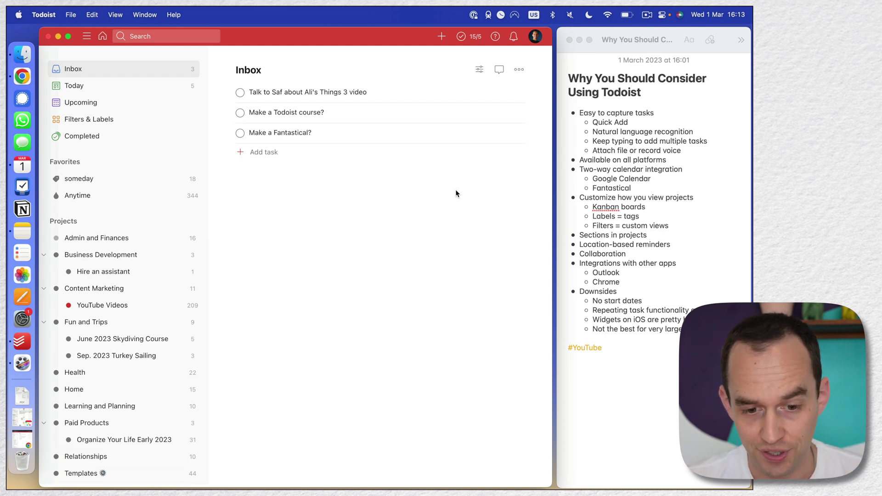
# Open the 'Make a Fantastical?' task details, start a comment, then close the details
pyautogui.click(317, 137)
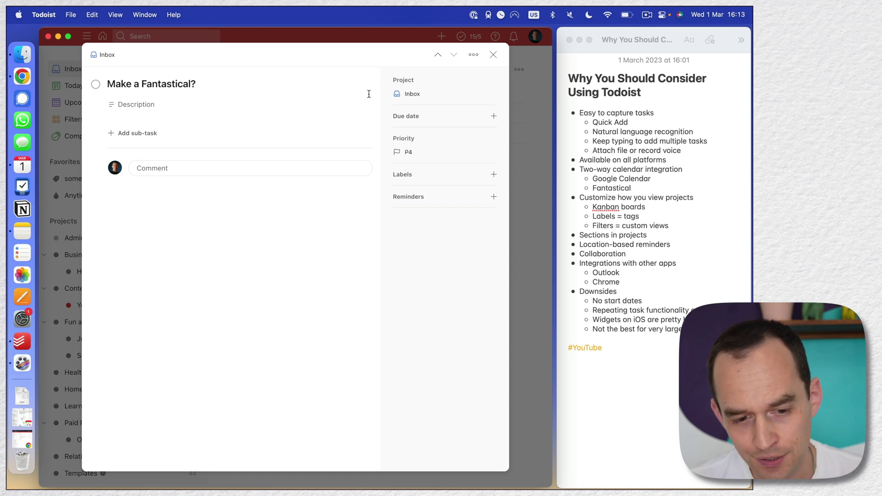
pyautogui.click(195, 172)
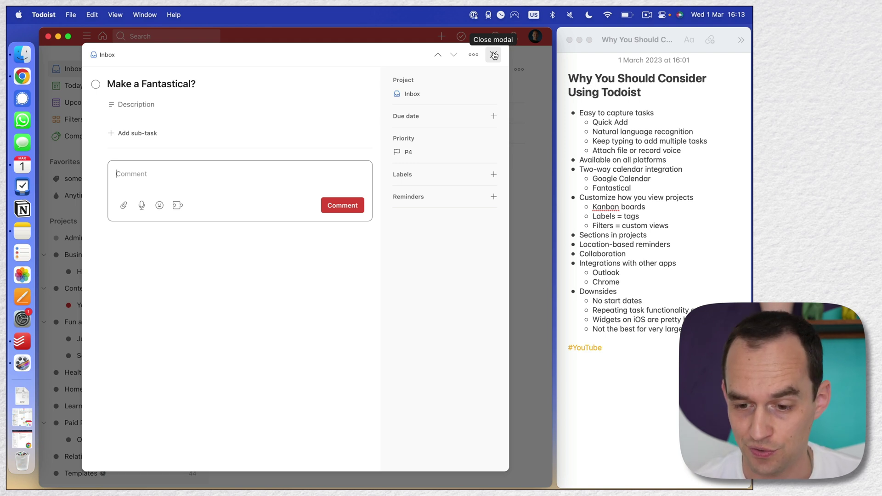
pyautogui.click(494, 56)
# Mark the 'Available on all platforms' point, then show the same Inbox in Todoist's web version
pyautogui.click(611, 158)
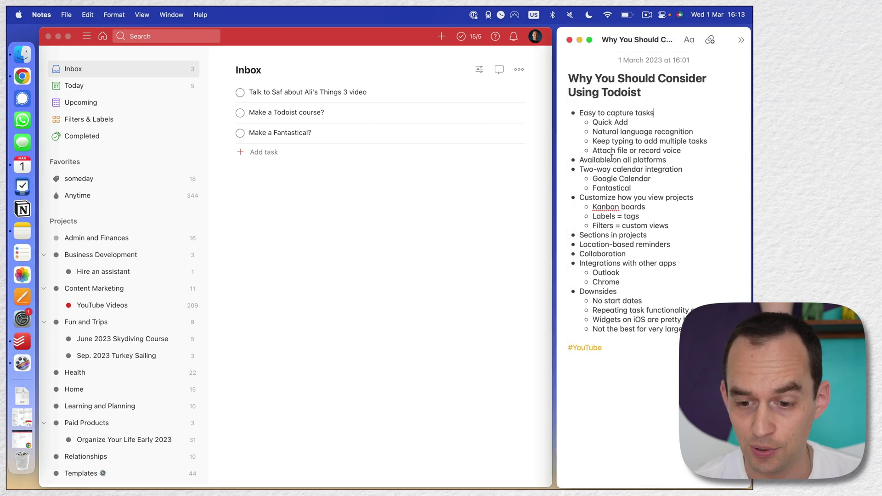
pyautogui.moveTo(679, 160); pyautogui.dragTo(562, 161)
pyautogui.click(395, 211)
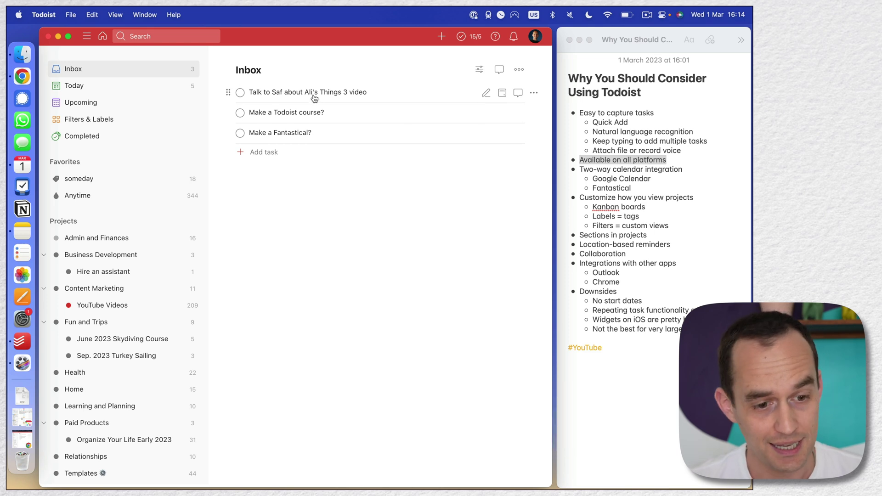
pyautogui.click(23, 77)
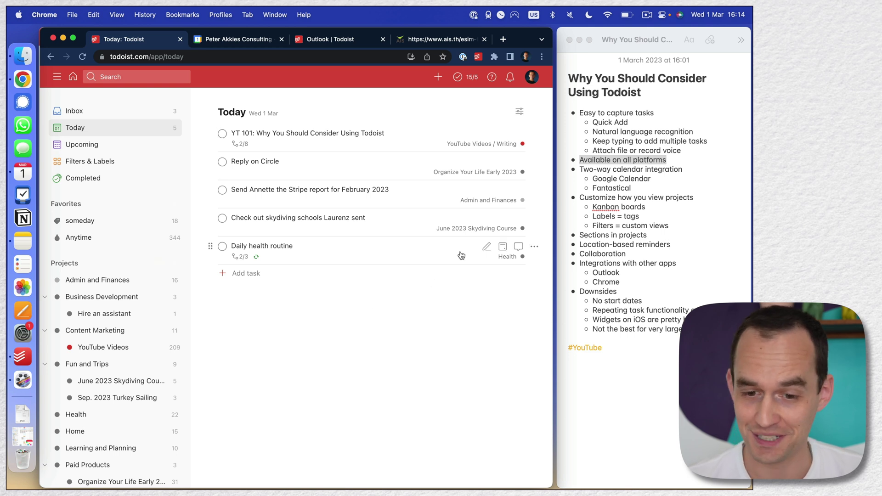
pyautogui.click(134, 111)
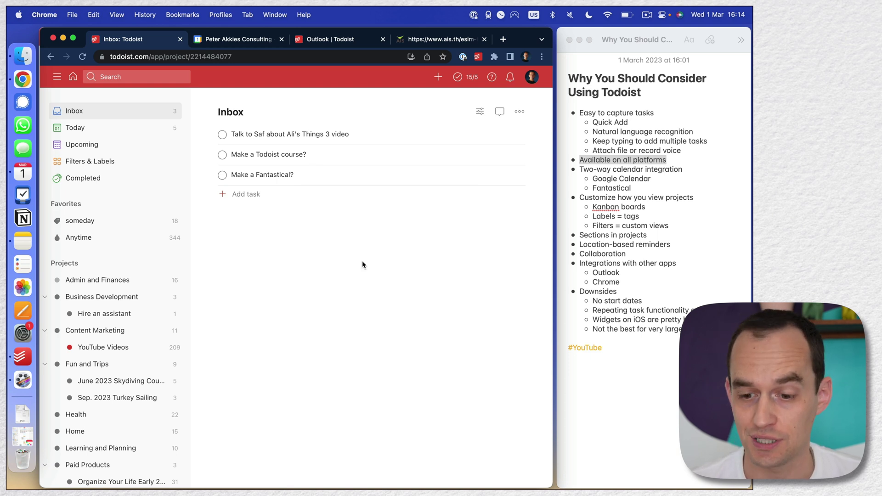
# Mark the two-way calendar integration points (Google Calendar, Fantastical) and close the Todoist web tab
pyautogui.click(628, 181)
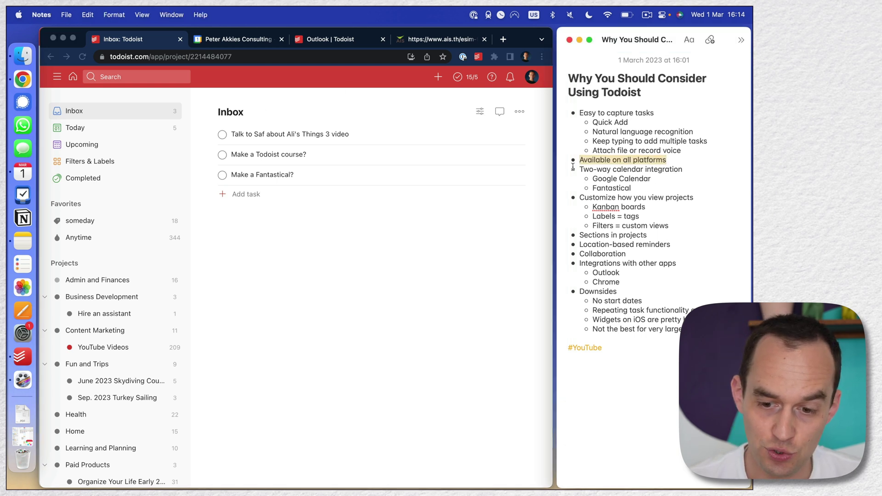
pyautogui.moveTo(580, 170); pyautogui.dragTo(704, 170)
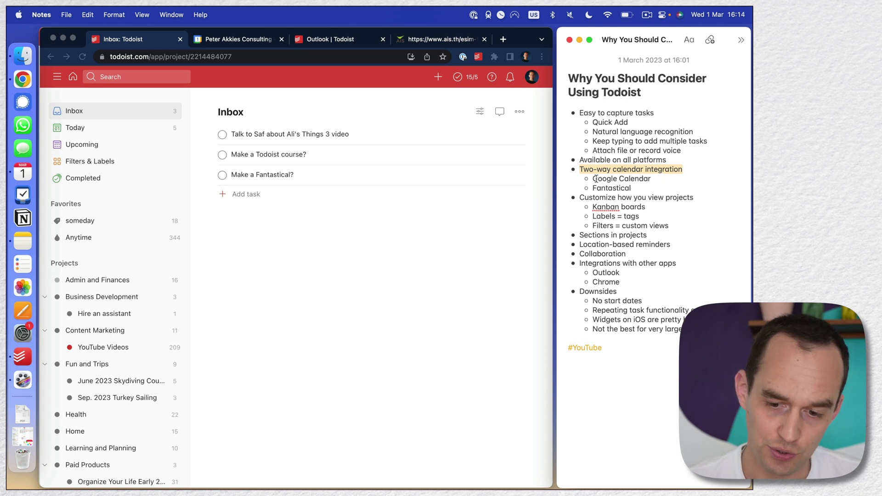
pyautogui.moveTo(593, 179); pyautogui.dragTo(659, 179)
pyautogui.moveTo(593, 187); pyautogui.dragTo(636, 188)
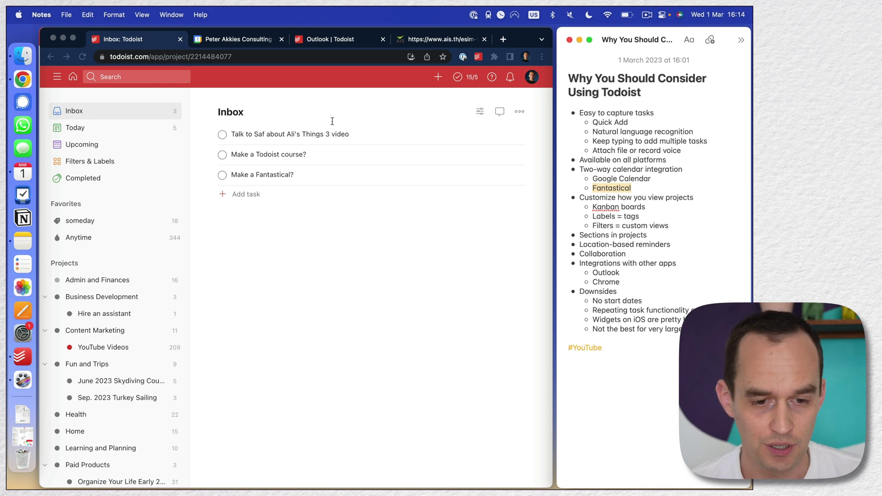
pyautogui.click(179, 40)
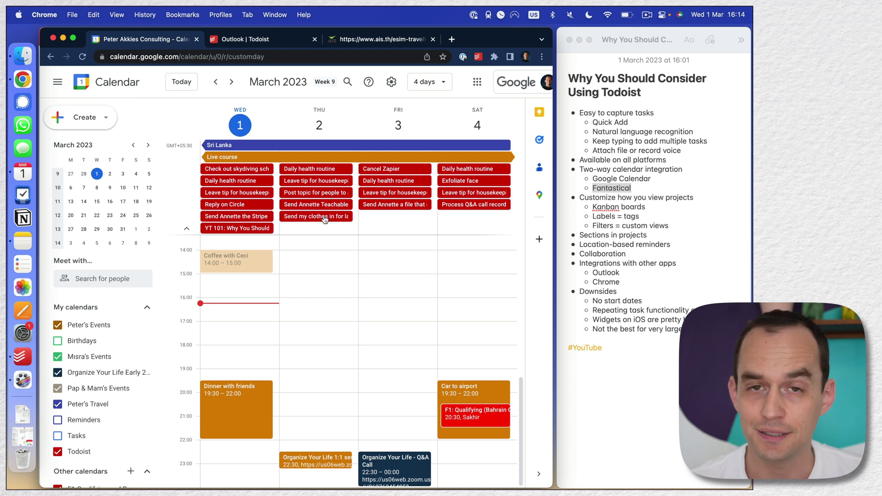
# View the synced YT 101 event's details in Google Calendar, then return to Todoist
pyautogui.click(241, 230)
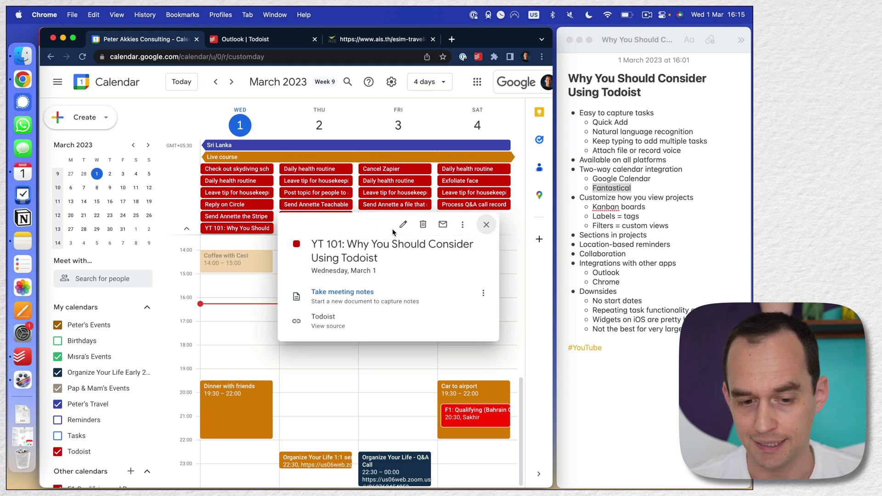
pyautogui.click(22, 356)
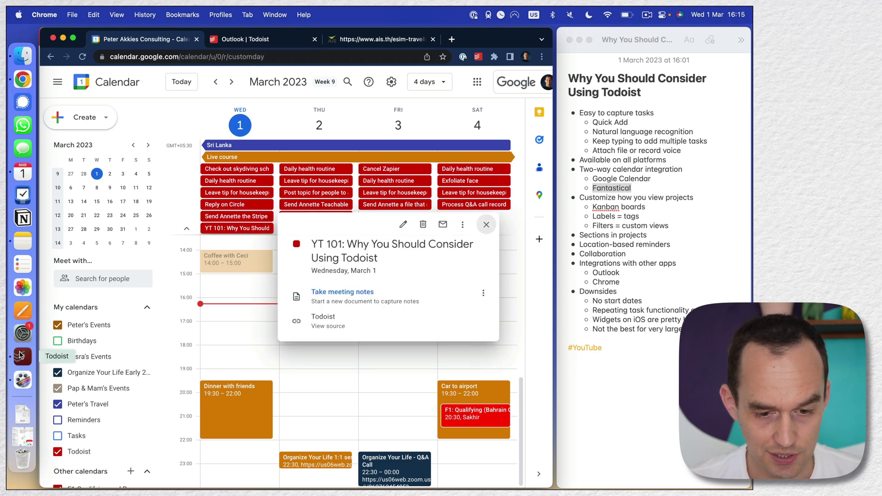
# Open Today, inspect the YT 101 task and its Record sub-task, then close the details
pyautogui.click(123, 88)
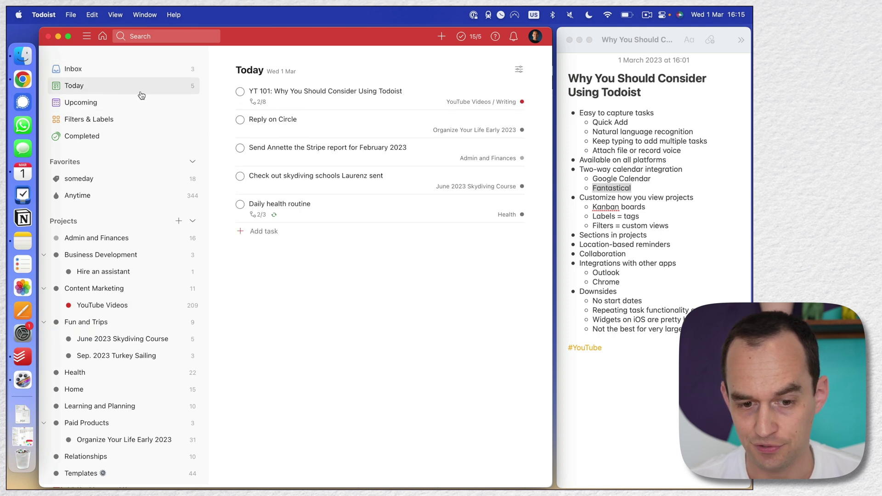
pyautogui.click(304, 99)
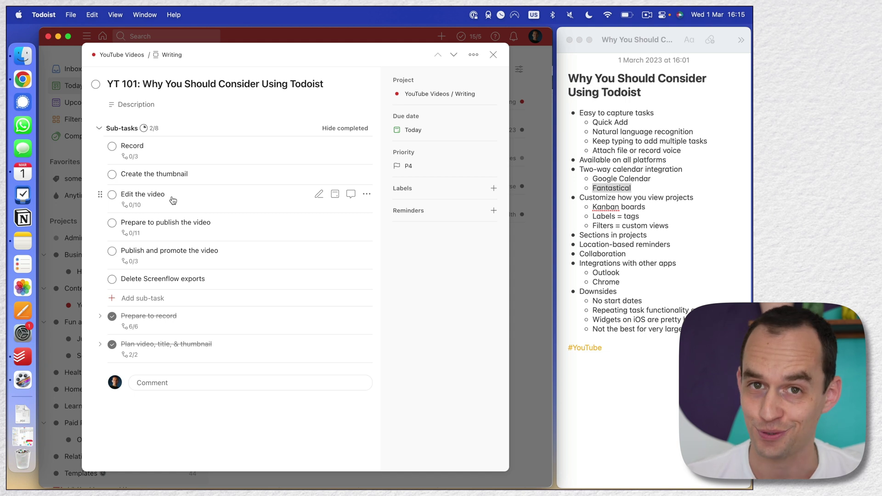
pyautogui.click(187, 149)
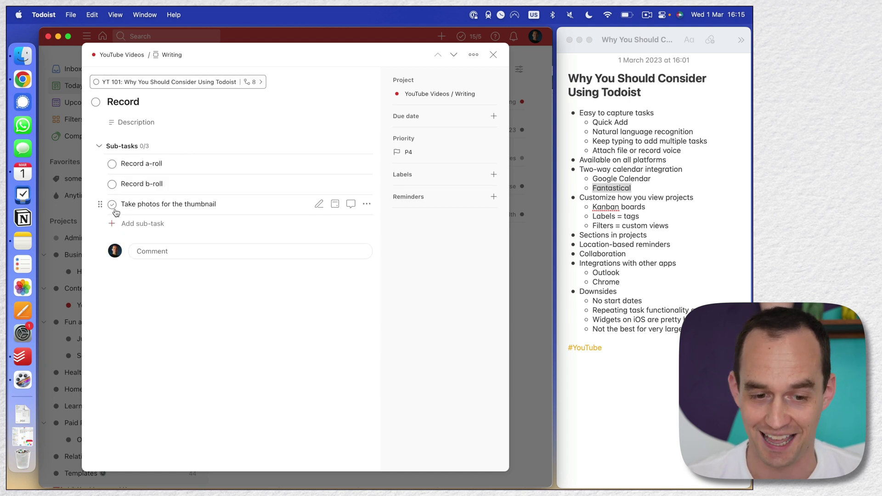
pyautogui.click(188, 82)
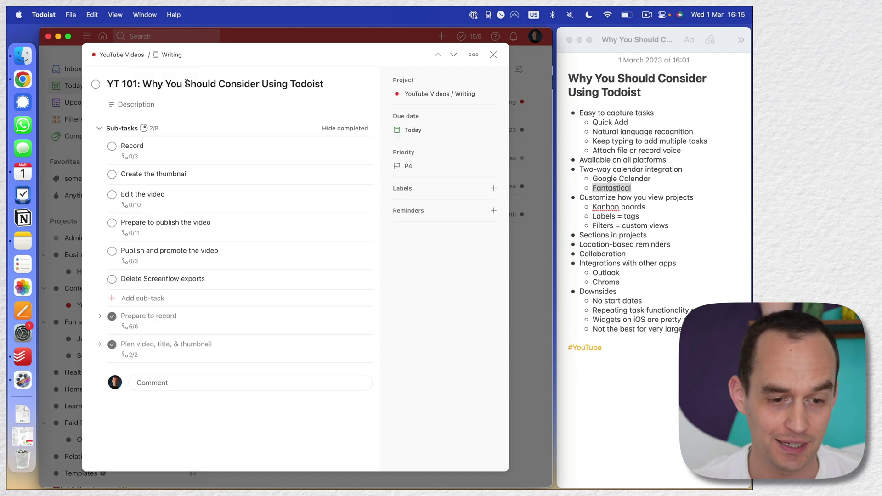
pyautogui.click(493, 53)
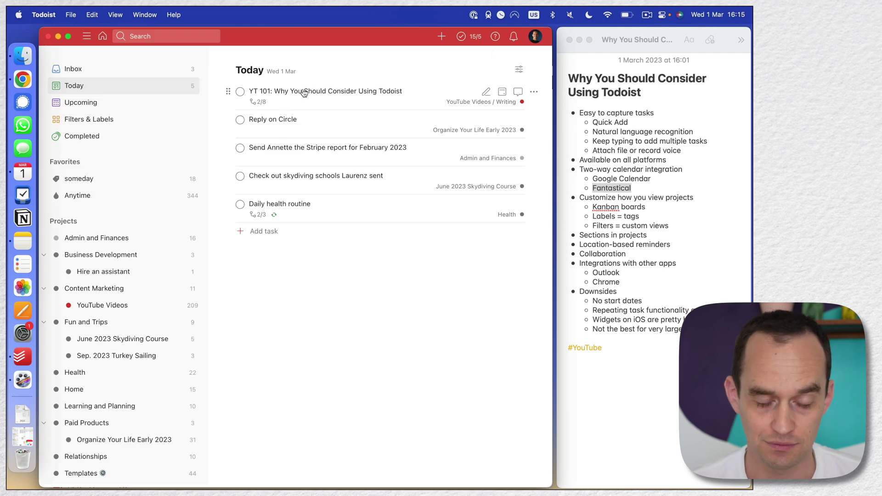
# Change the YT 101 calendar event from all day to 16:00–17:00 on 1 March
pyautogui.click(23, 79)
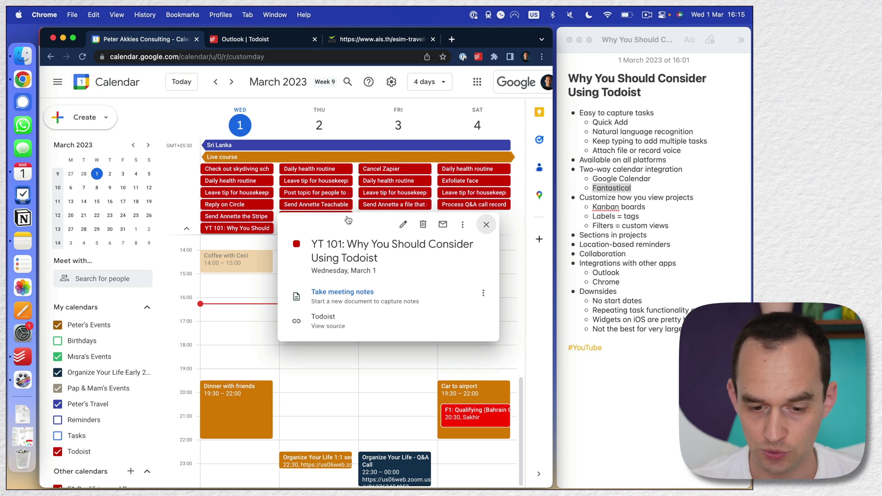
pyautogui.click(404, 226)
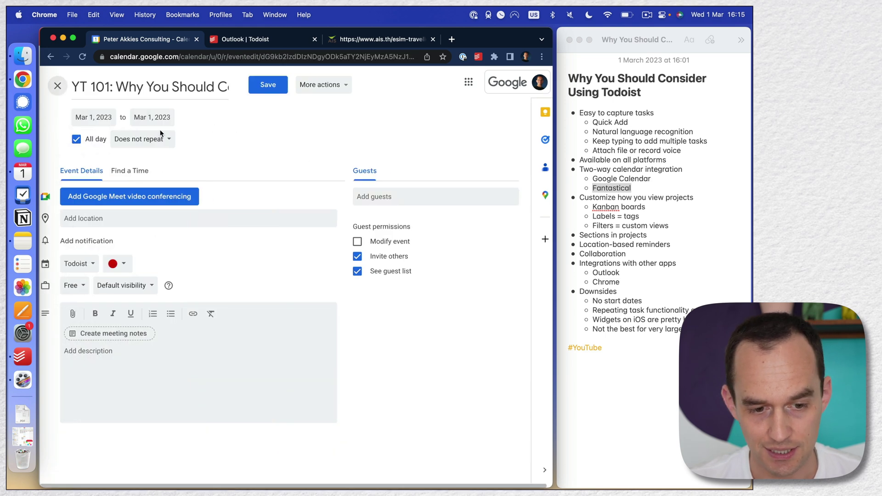
pyautogui.click(76, 139)
pyautogui.click(129, 118)
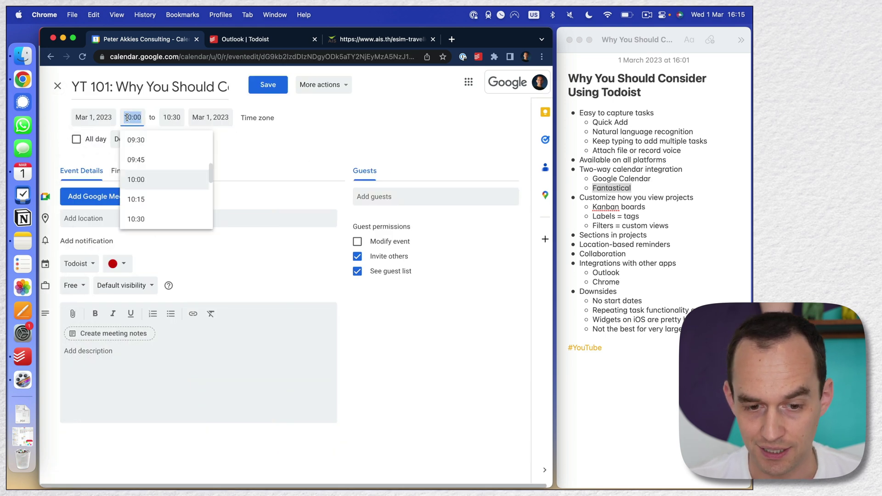
pyautogui.write('16')
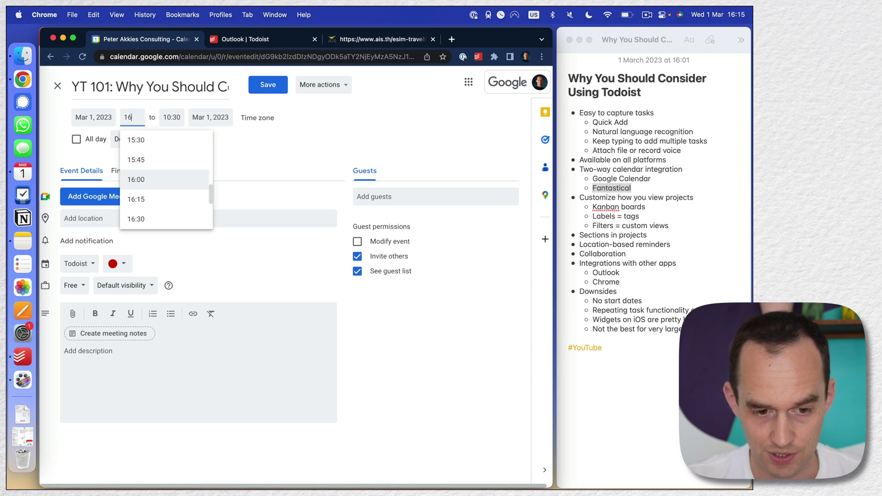
pyautogui.write(':00')
pyautogui.press('Tab')
pyautogui.write('17')
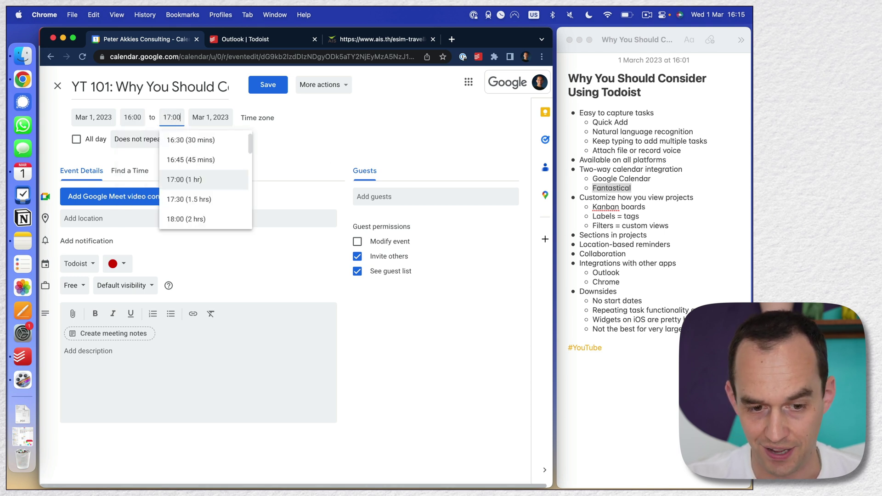
pyautogui.click(206, 180)
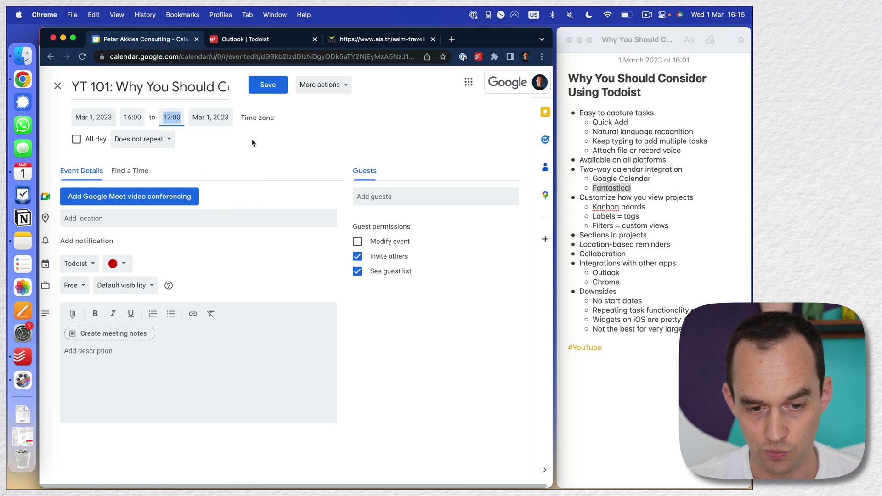
pyautogui.click(278, 87)
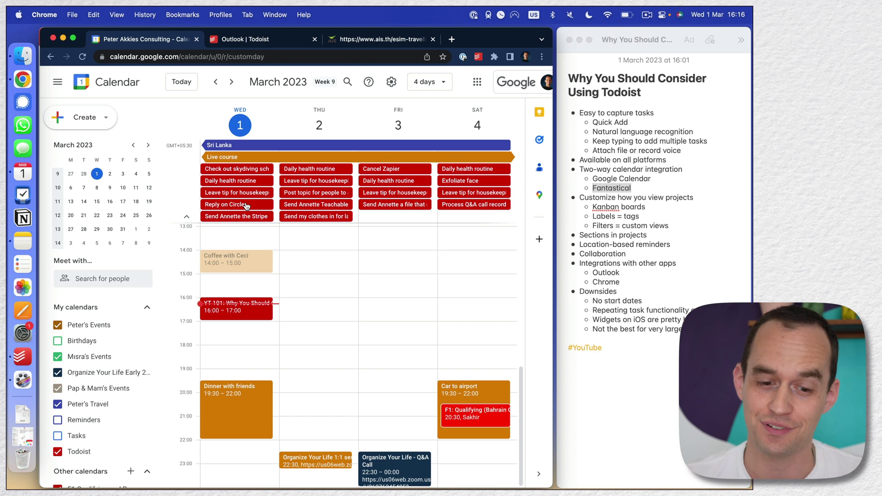
# Reschedule the YT 101 task to 17:30 today and check the moved event in Google Calendar
pyautogui.click(14, 358)
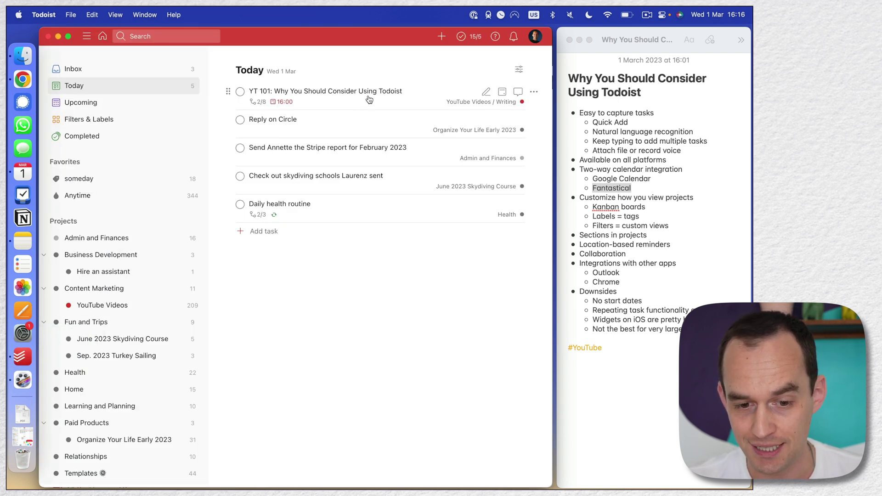
pyautogui.click(341, 99)
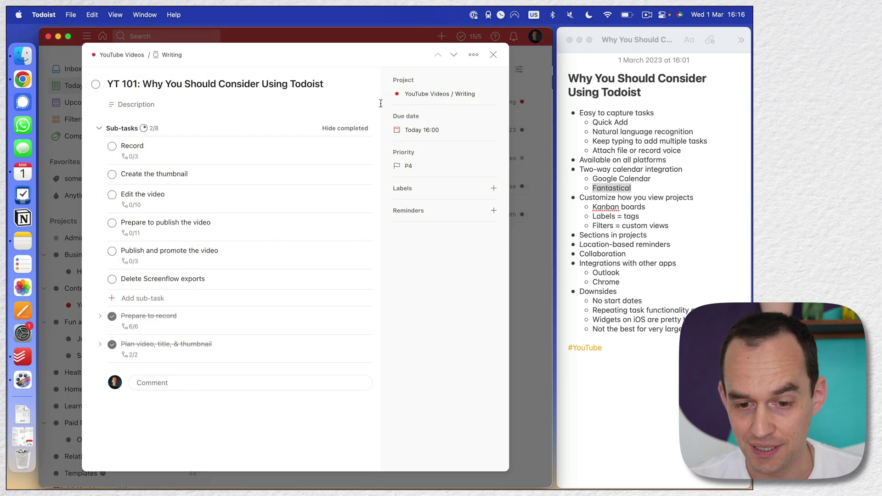
pyautogui.click(437, 132)
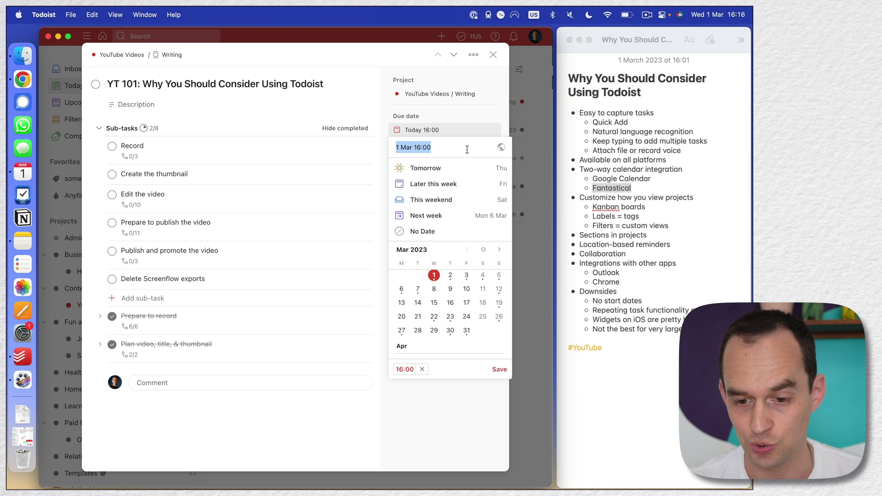
pyautogui.click(421, 369)
pyautogui.click(415, 371)
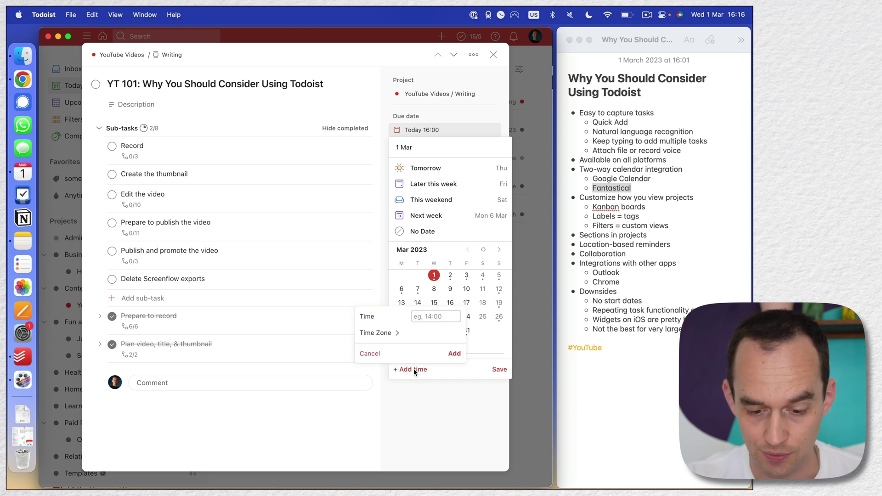
pyautogui.write('17:30')
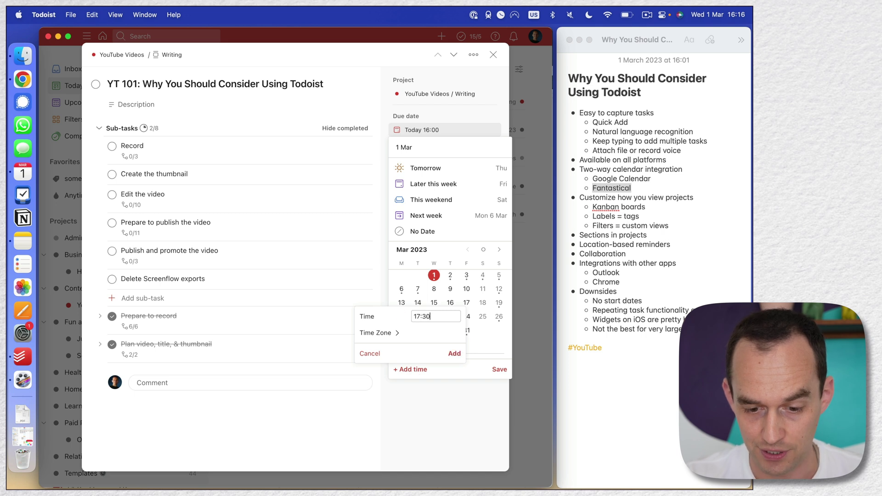
pyautogui.click(455, 354)
pyautogui.click(494, 369)
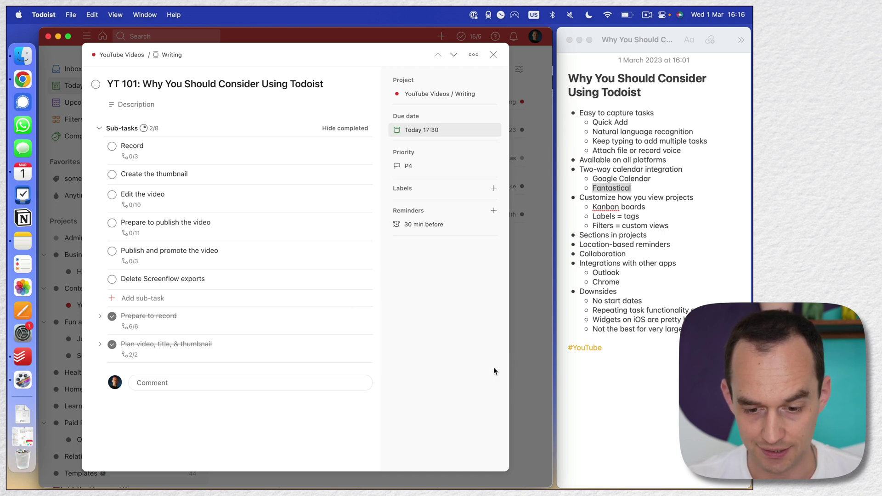
pyautogui.click(19, 82)
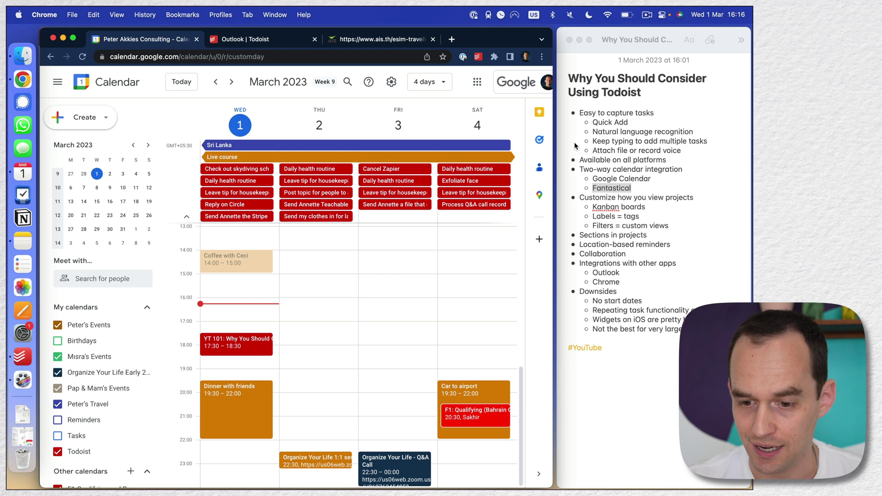
pyautogui.click(606, 178)
# Mark the Fantastical talking point and open Fantastical to see the synced Todoist tasks
pyautogui.doubleClick(636, 188)
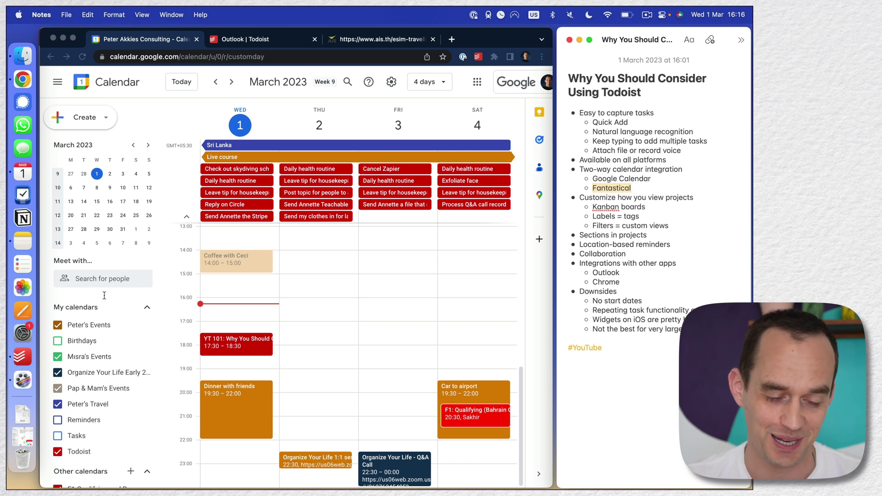
pyautogui.click(22, 440)
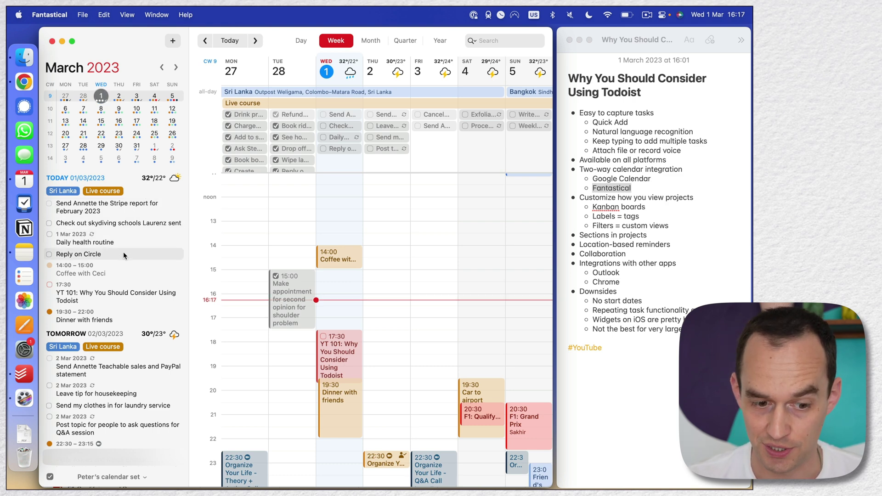
pyautogui.click(48, 15)
pyautogui.click(281, 175)
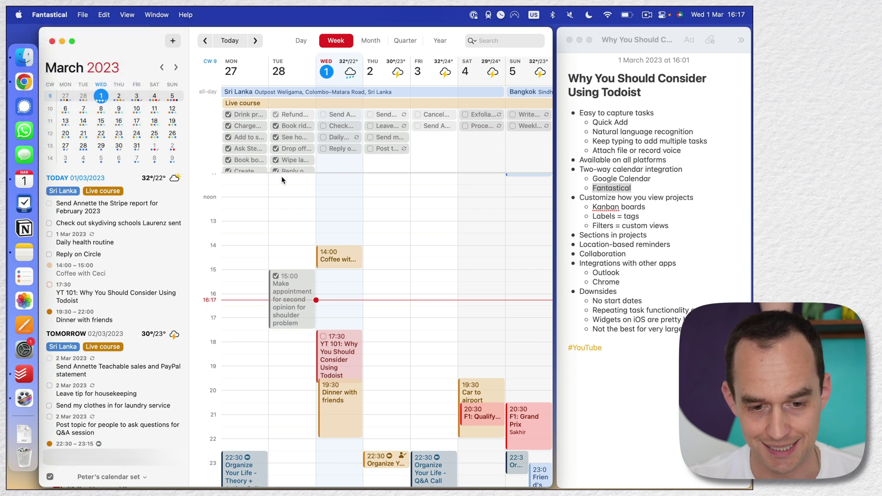
pyautogui.click(320, 71)
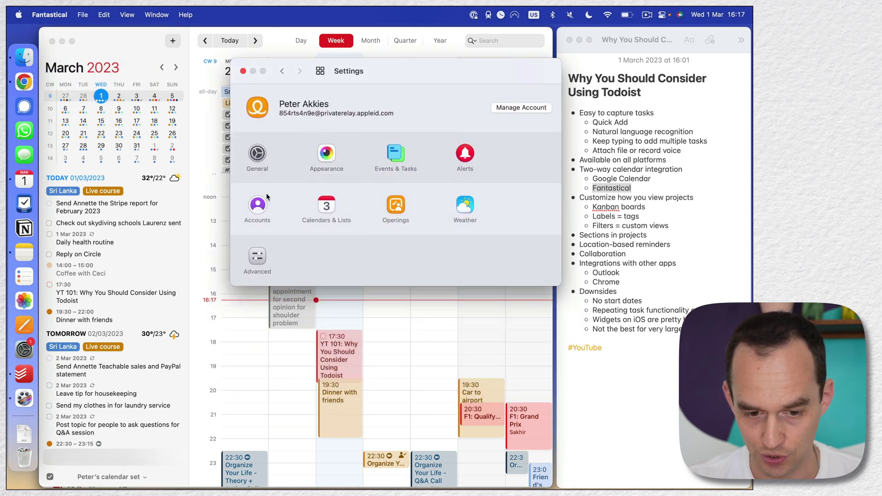
pyautogui.click(258, 205)
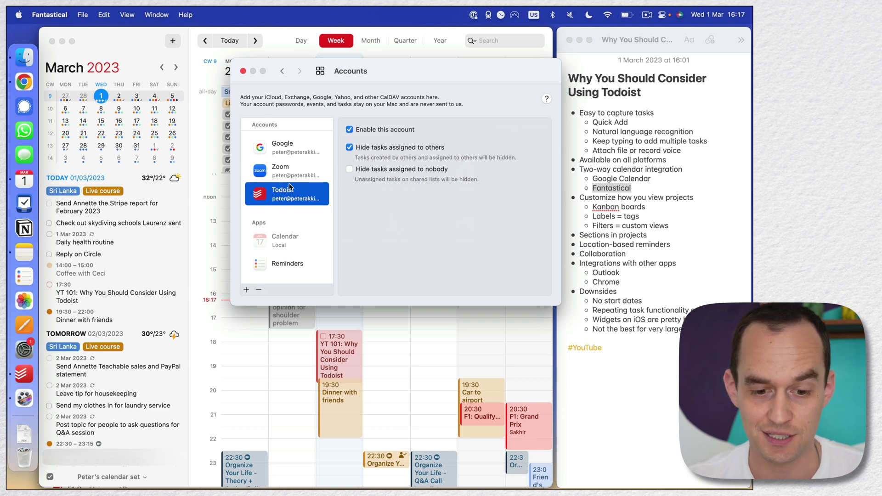
pyautogui.click(243, 71)
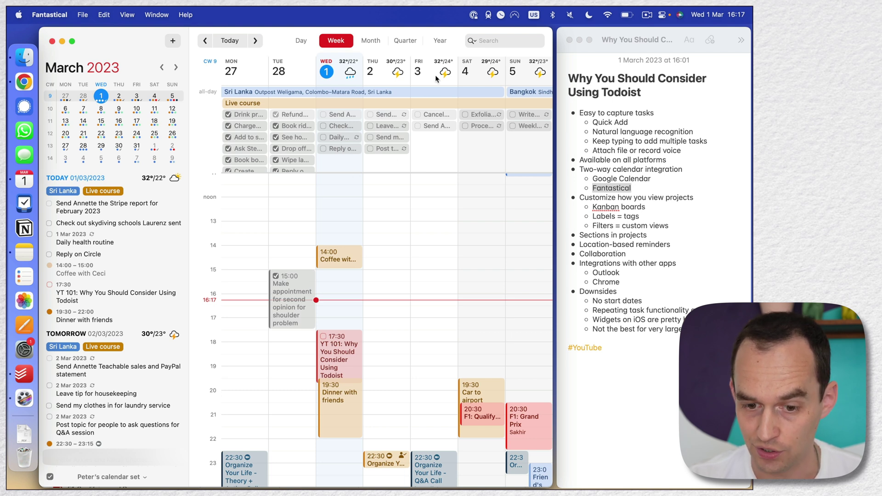
pyautogui.click(301, 41)
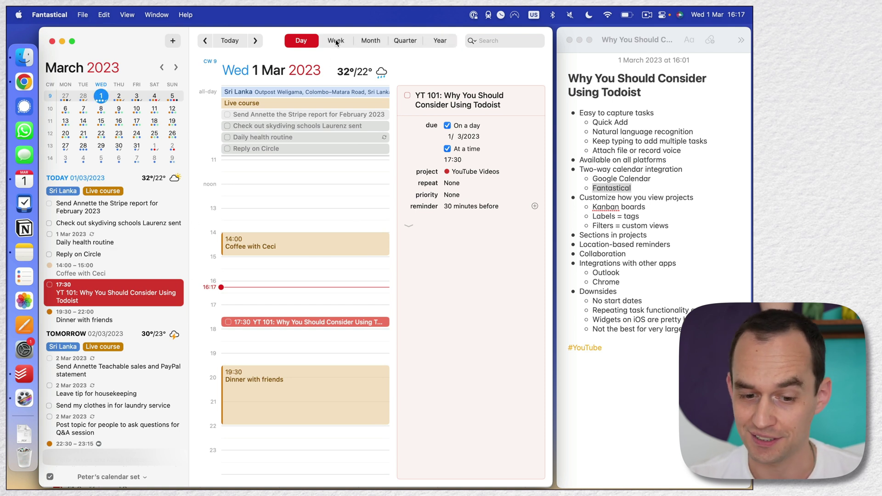
# Move the all-day Reply on Circle task to 13:00 on Wednesday 1 March in Fantastical
pyautogui.scroll(-1, 323, 252)
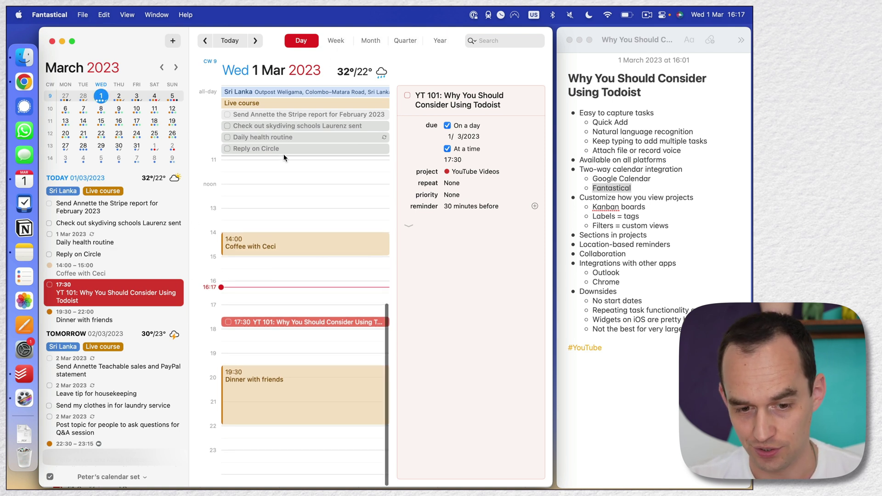
pyautogui.moveTo(284, 151); pyautogui.dragTo(280, 214)
pyautogui.click(303, 195)
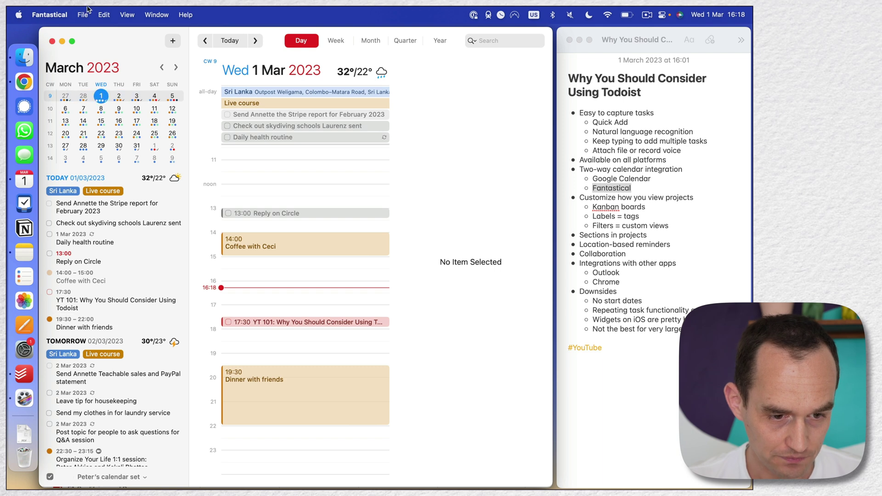
# Reveal the synced tasks in Google Calendar, highlight 'Customize how you view projects' in Notes, and return to Todoist
pyautogui.click(62, 42)
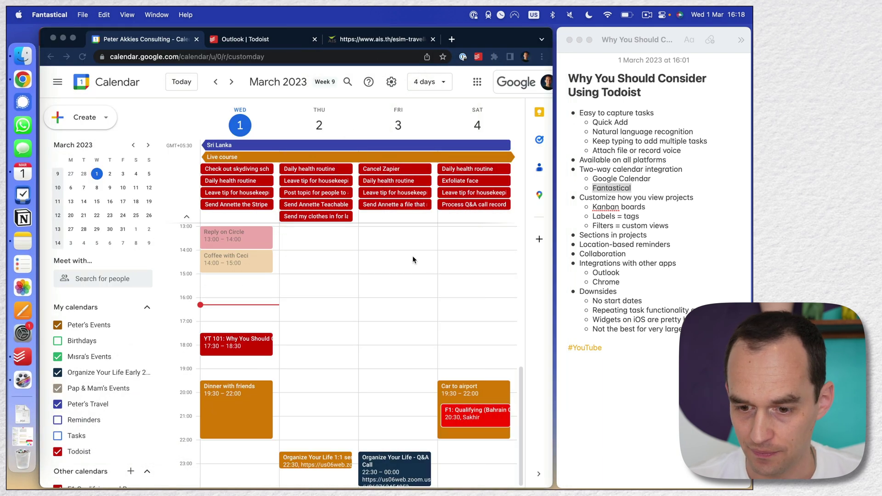
pyautogui.click(650, 198)
pyautogui.moveTo(577, 197); pyautogui.dragTo(689, 203)
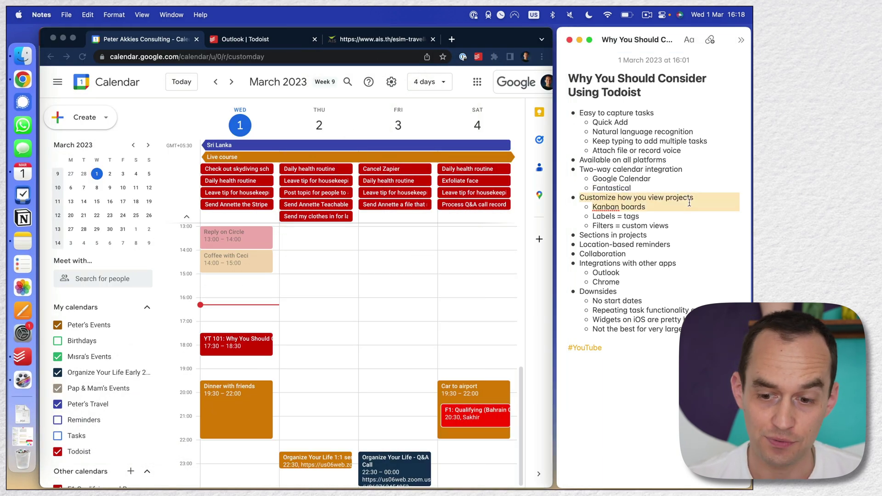
pyautogui.click(690, 201)
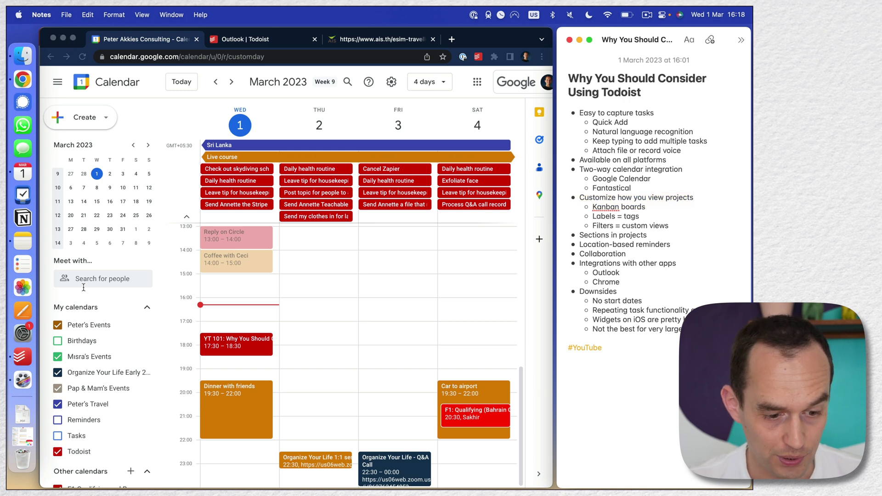
pyautogui.click(20, 361)
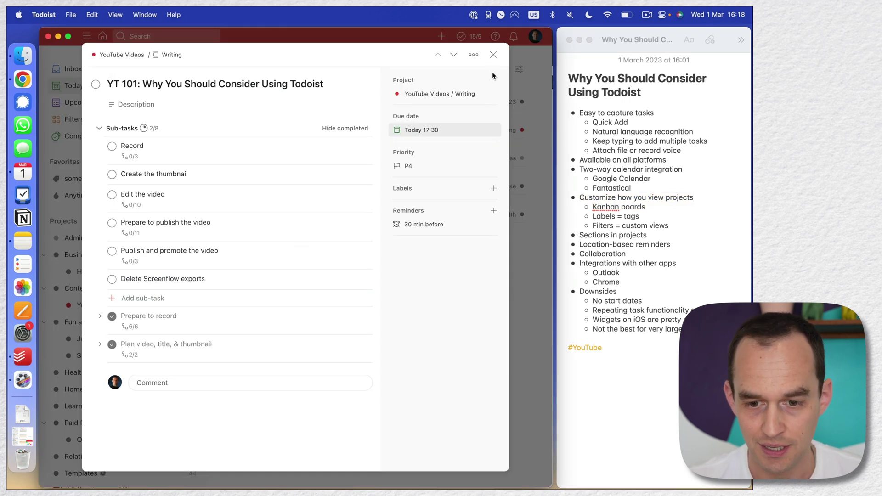
# Open the YouTube Videos board and drag the YT 101 card from Writing into Filming
pyautogui.click(493, 55)
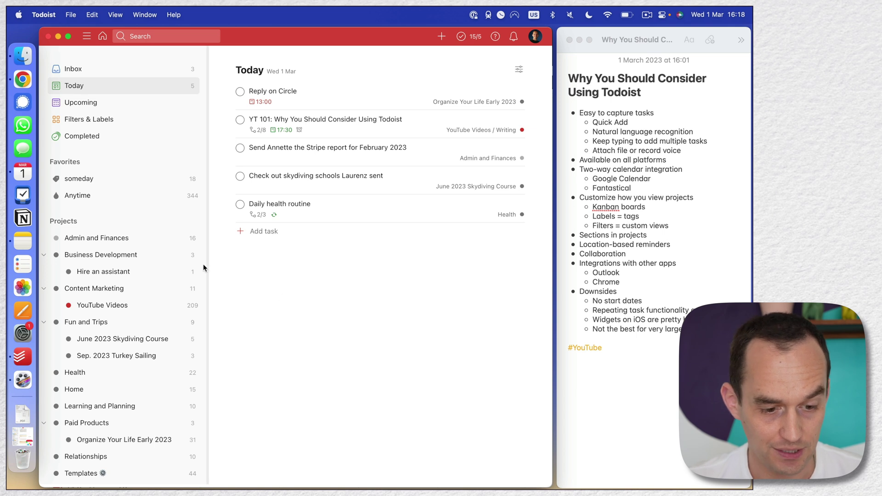
pyautogui.click(114, 304)
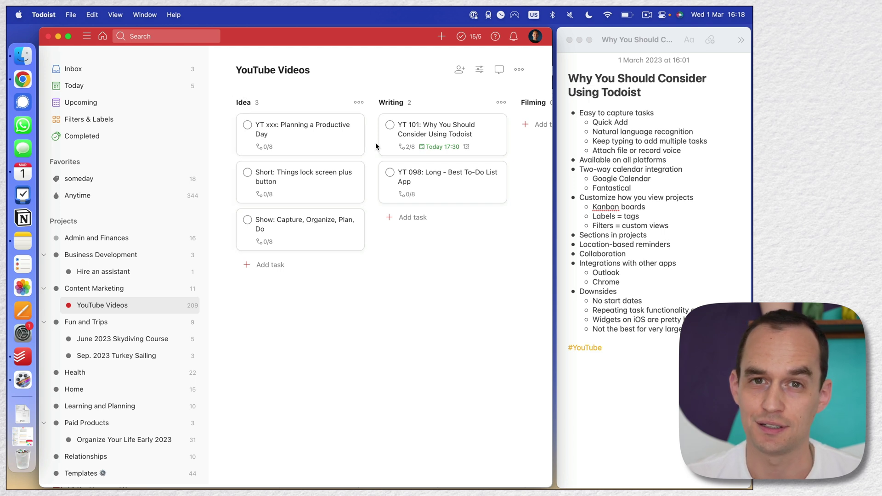
pyautogui.hscroll(3, 413, 148)
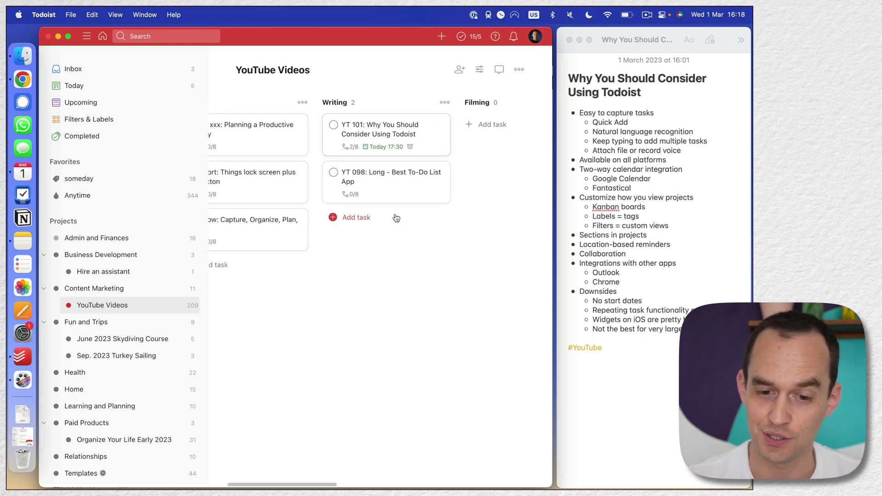
pyautogui.hscroll(5, 459, 168)
pyautogui.hscroll(-2, 458, 164)
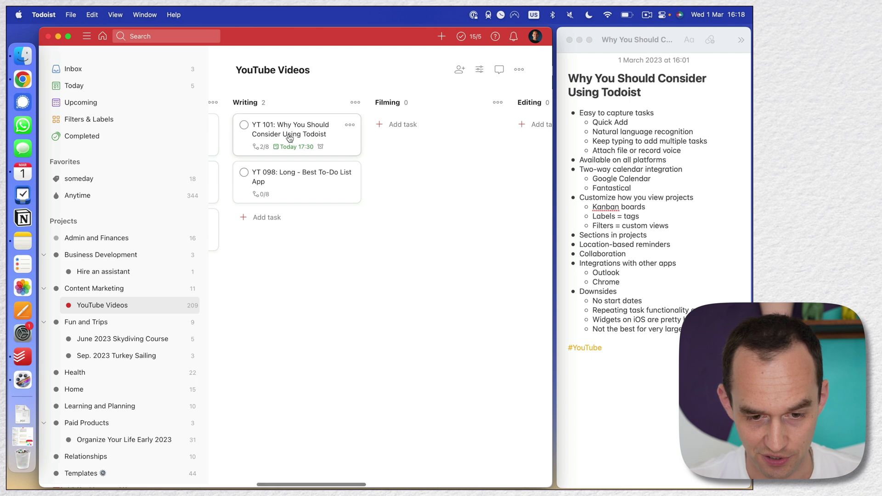
pyautogui.moveTo(284, 133); pyautogui.dragTo(457, 139)
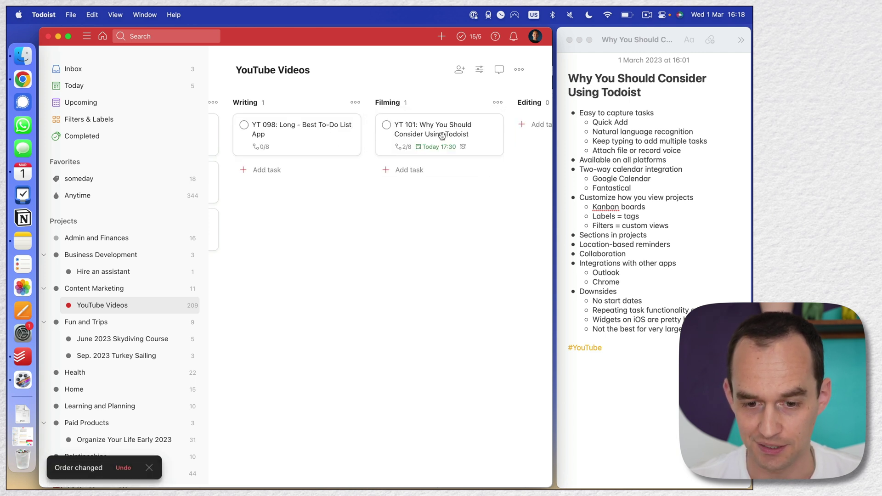
pyautogui.hscroll(10, 459, 140)
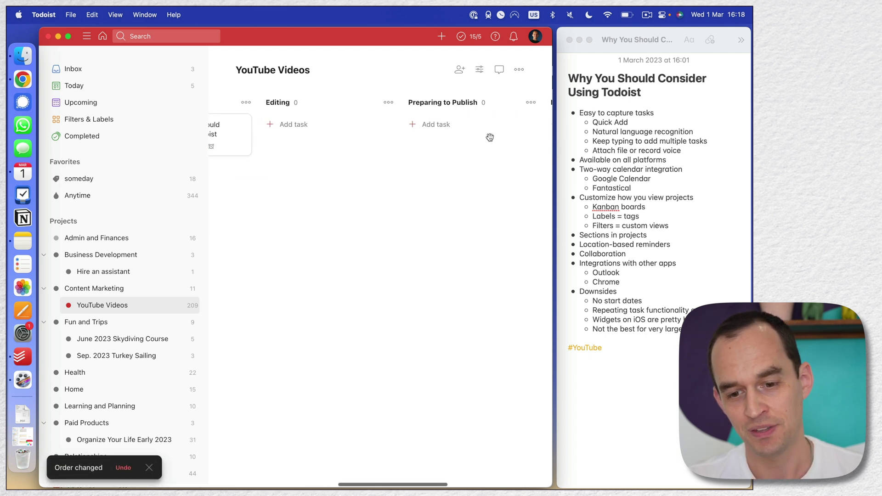
pyautogui.hscroll(-5, 490, 138)
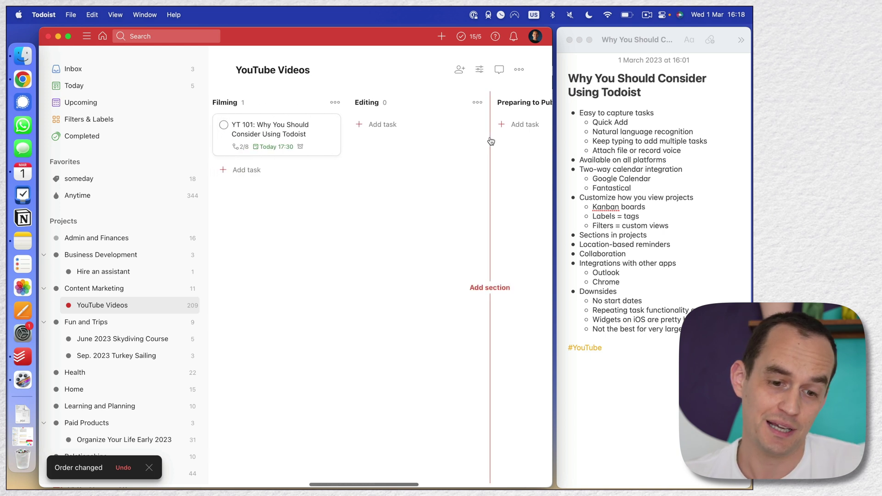
pyautogui.hscroll(-1, 491, 140)
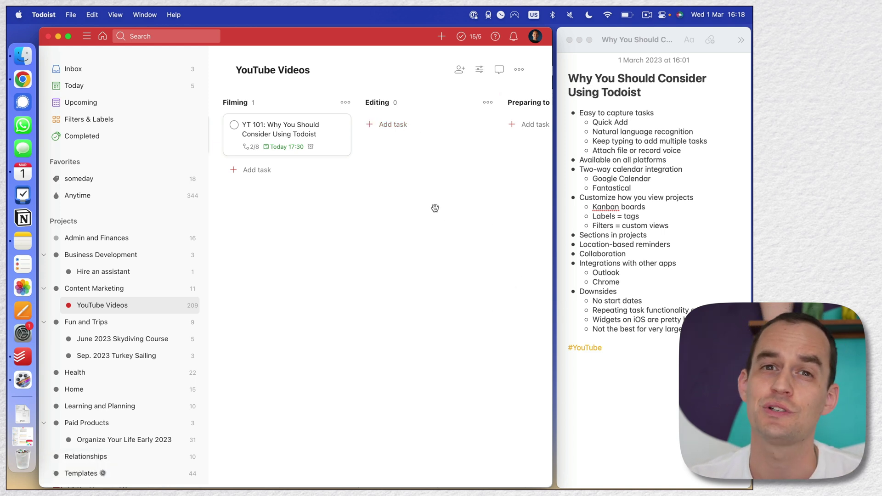
pyautogui.hscroll(-10, 435, 208)
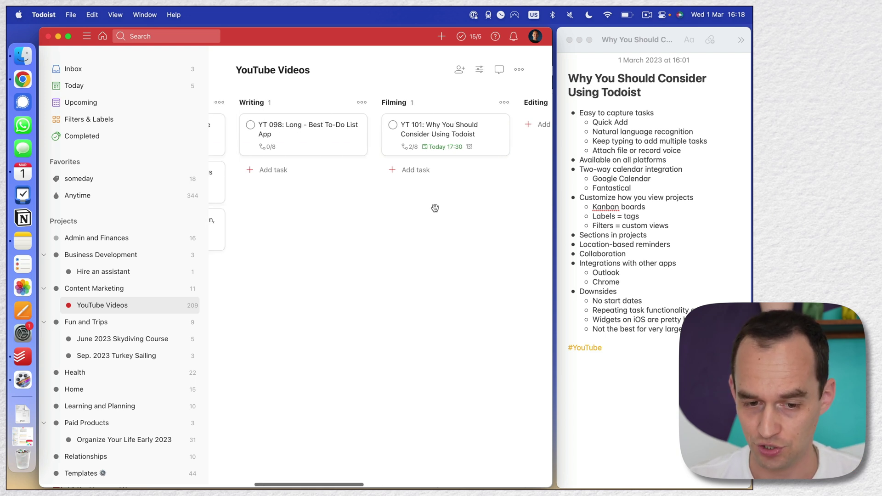
pyautogui.click(480, 70)
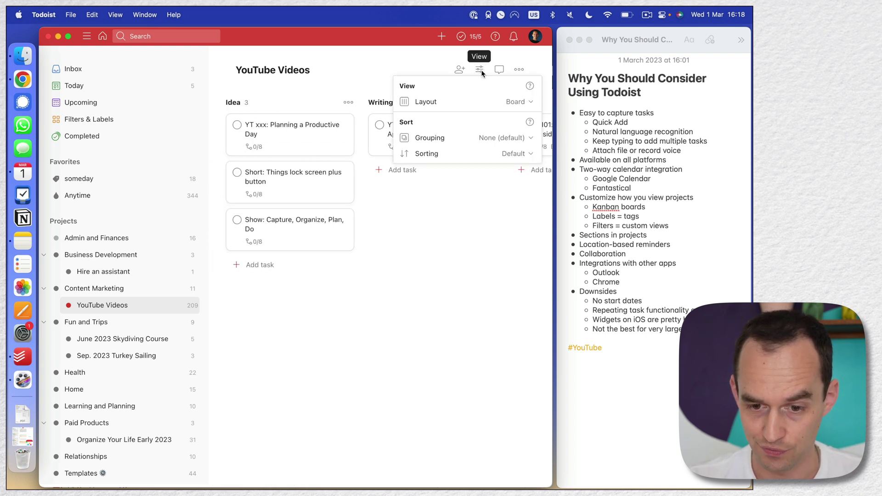
pyautogui.click(518, 104)
pyautogui.click(496, 118)
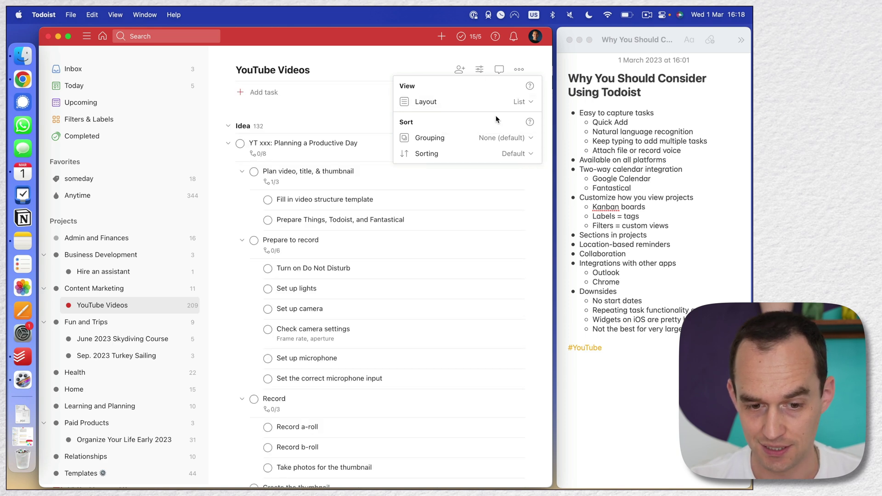
pyautogui.click(330, 107)
pyautogui.click(229, 142)
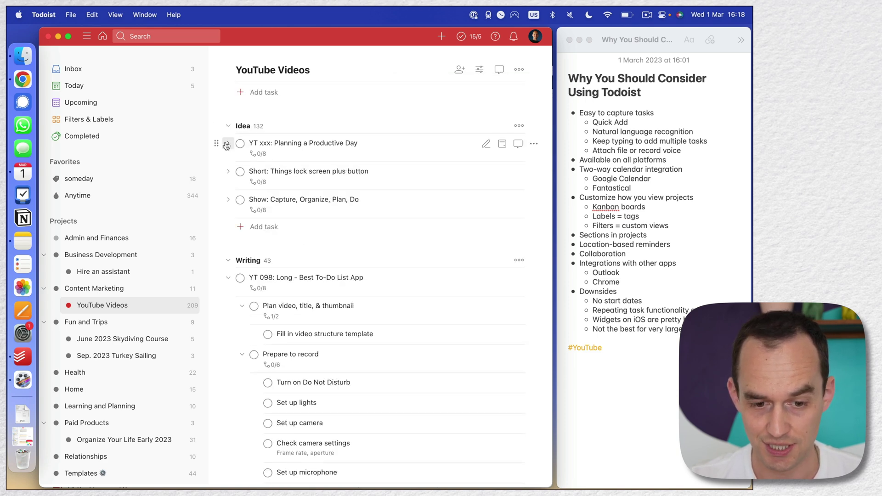
pyautogui.click(228, 277)
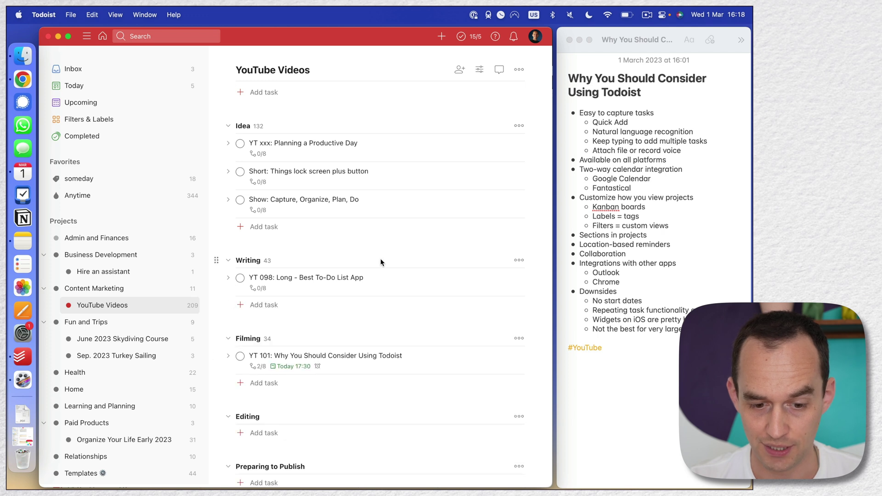
pyautogui.scroll(-5, 387, 258)
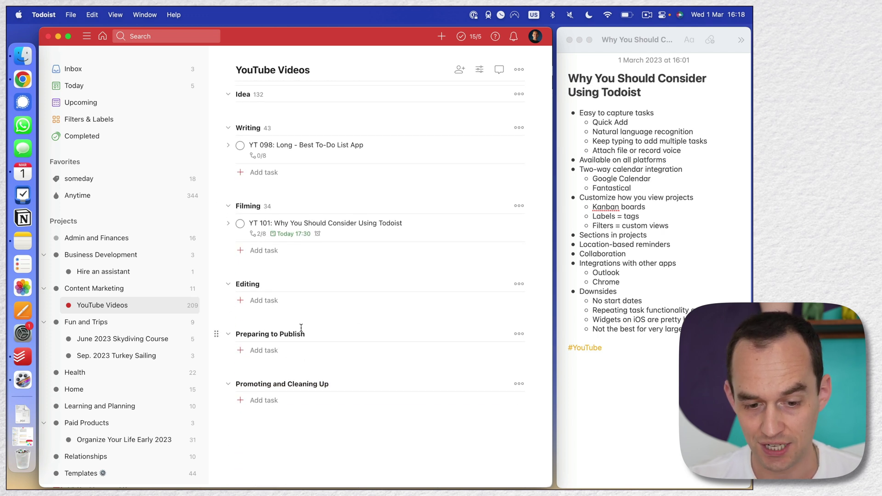
pyautogui.scroll(5, 265, 202)
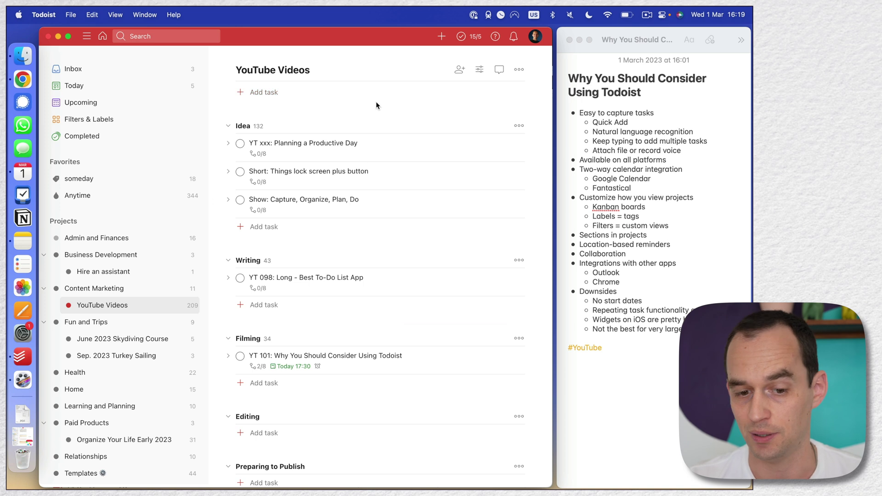
pyautogui.click(480, 69)
pyautogui.click(489, 102)
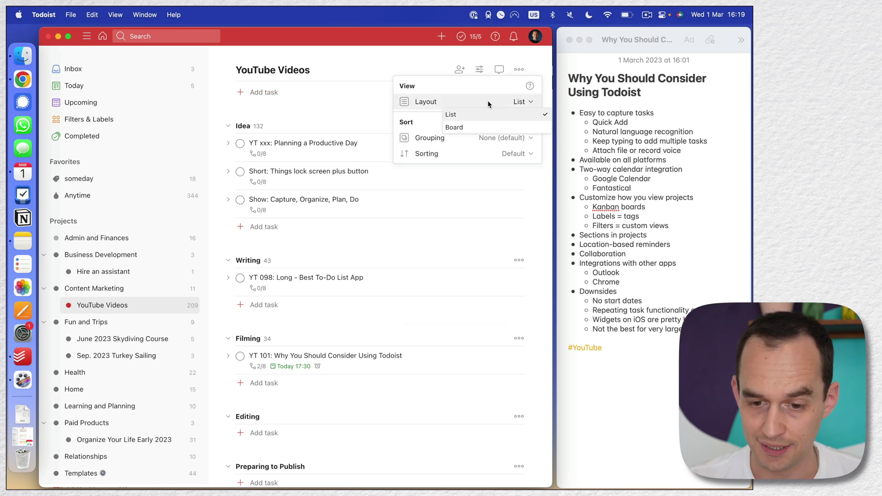
pyautogui.click(481, 91)
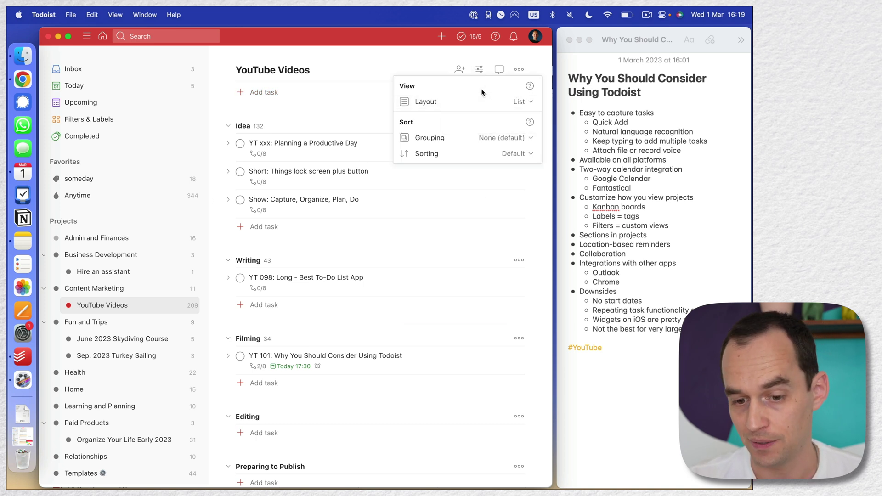
pyautogui.click(522, 98)
pyautogui.click(497, 127)
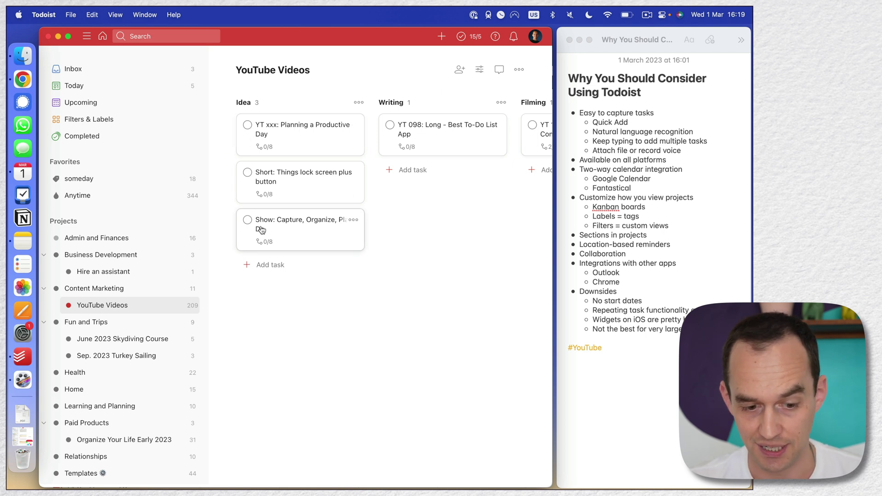
pyautogui.click(131, 339)
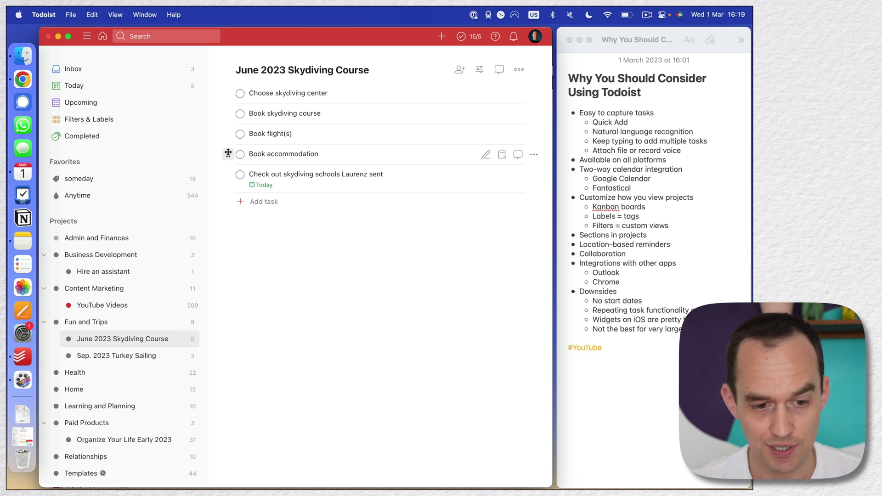
# Show the Filters & Labels page with its four filters and three labels
pyautogui.click(115, 118)
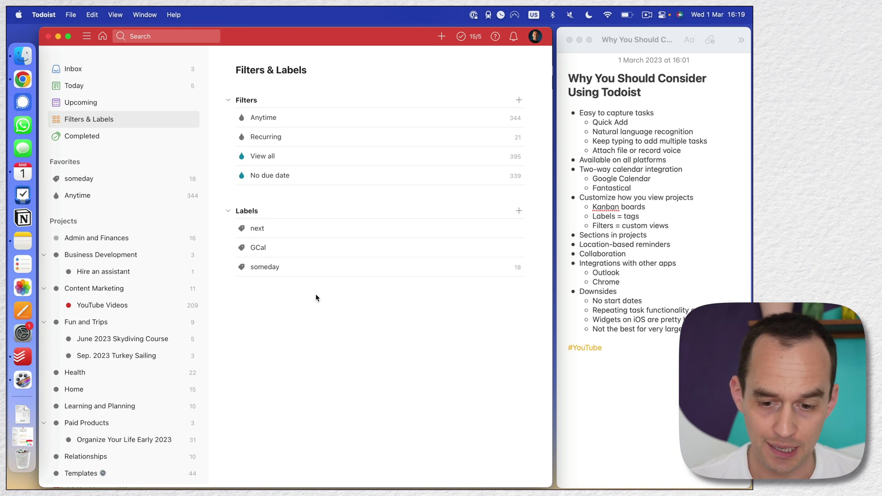
pyautogui.click(519, 212)
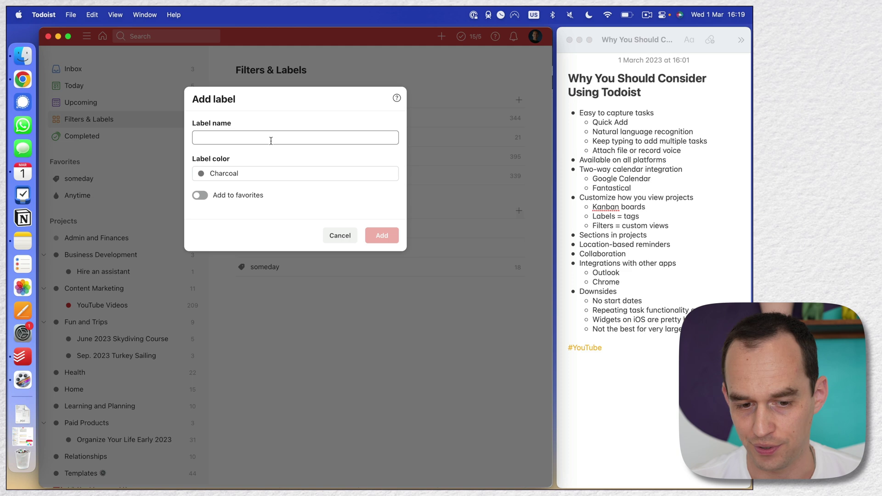
pyautogui.click(340, 235)
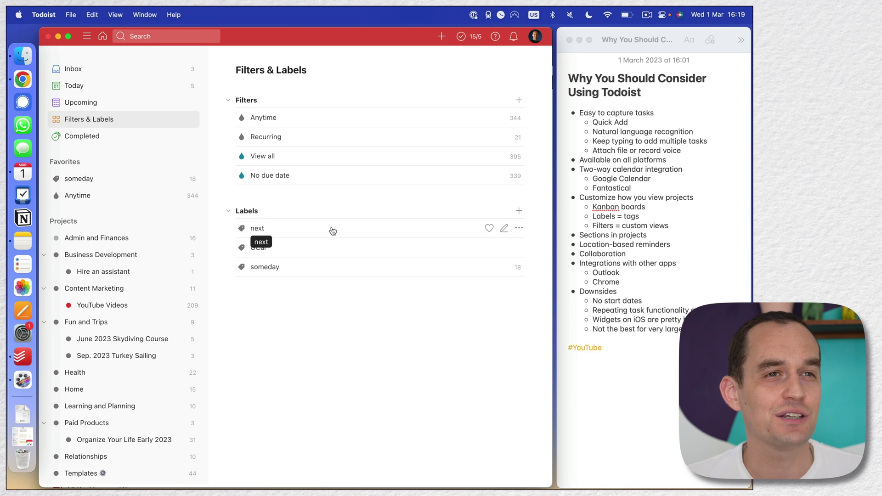
pyautogui.click(133, 181)
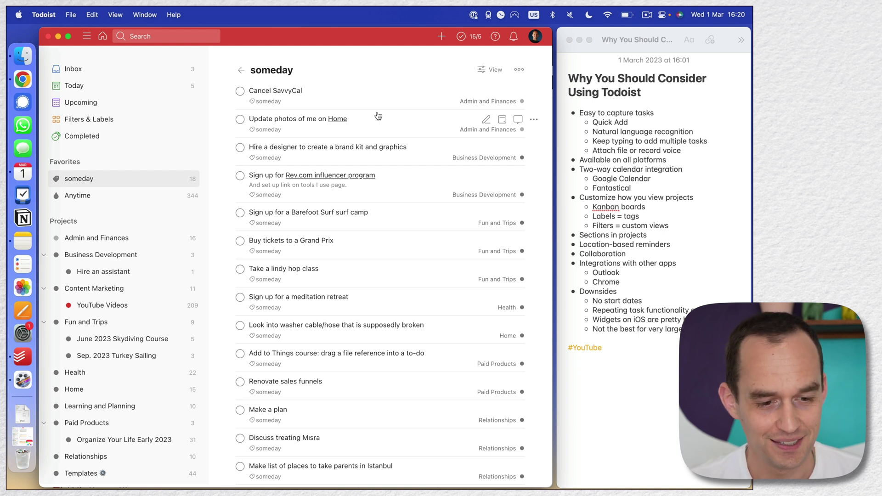
pyautogui.click(98, 119)
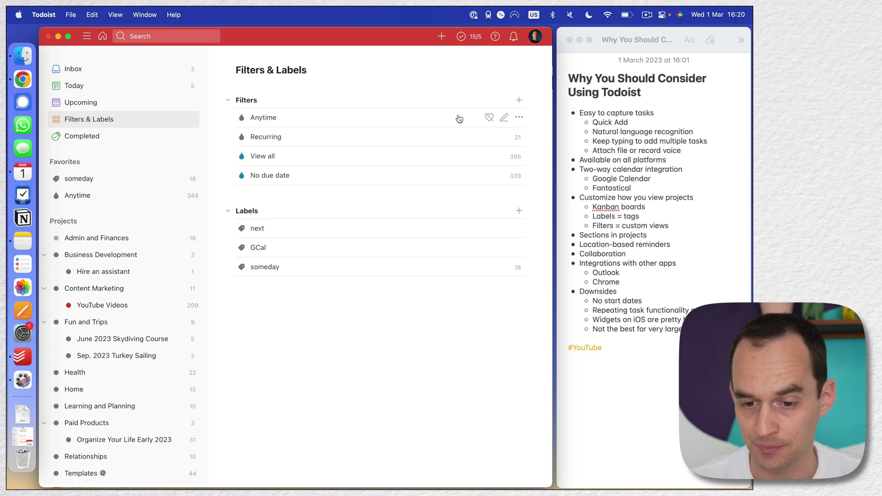
# Review the Anytime filter's 'Today | no date' query without saving, then view its 344 tasks
pyautogui.click(504, 117)
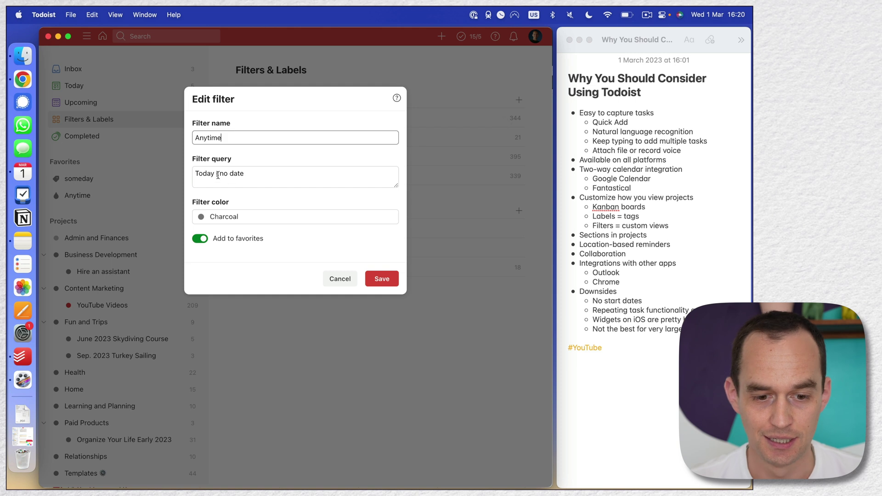
pyautogui.moveTo(195, 174); pyautogui.dragTo(245, 174)
pyautogui.click(267, 174)
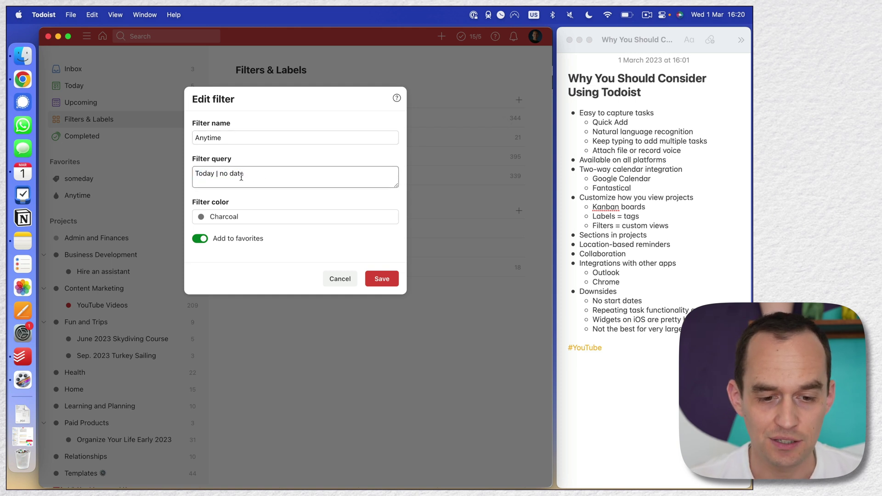
pyautogui.doubleClick(203, 173)
pyautogui.doubleClick(224, 174)
pyautogui.click(248, 173)
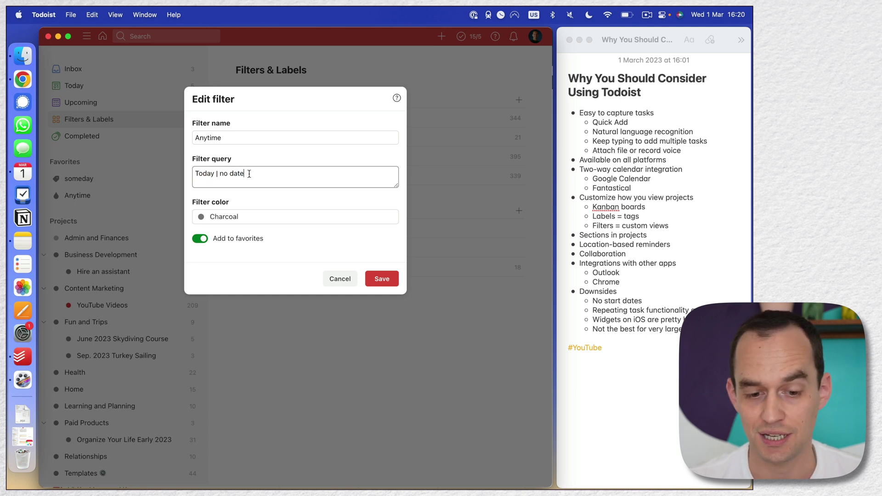
pyautogui.click(341, 279)
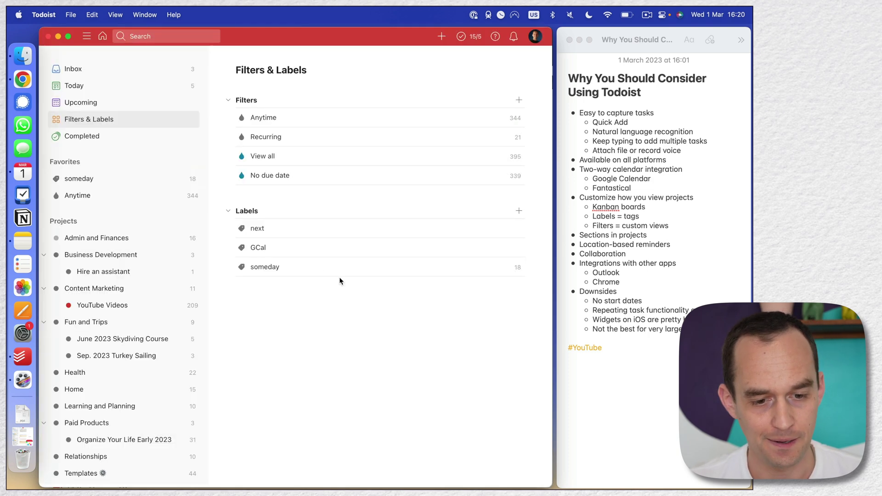
pyautogui.click(148, 202)
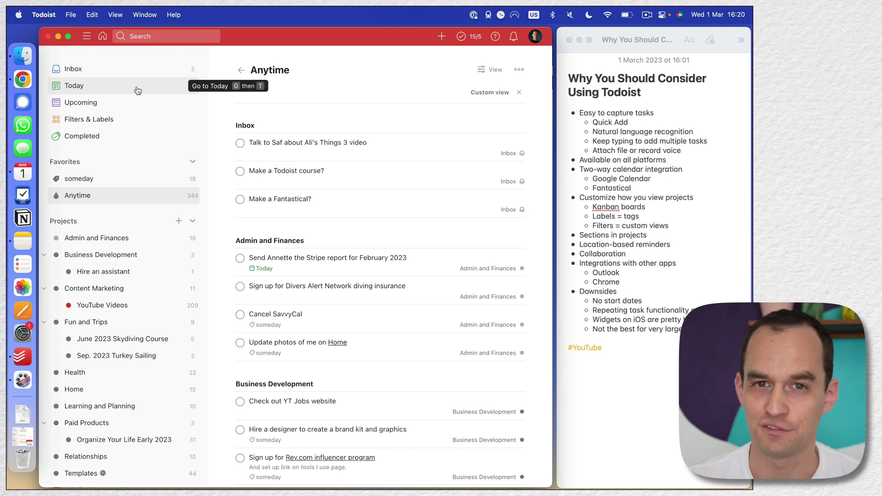
# Show Today's five tasks, then start a mobile quick-add task named 'Exchange currency'
pyautogui.click(137, 90)
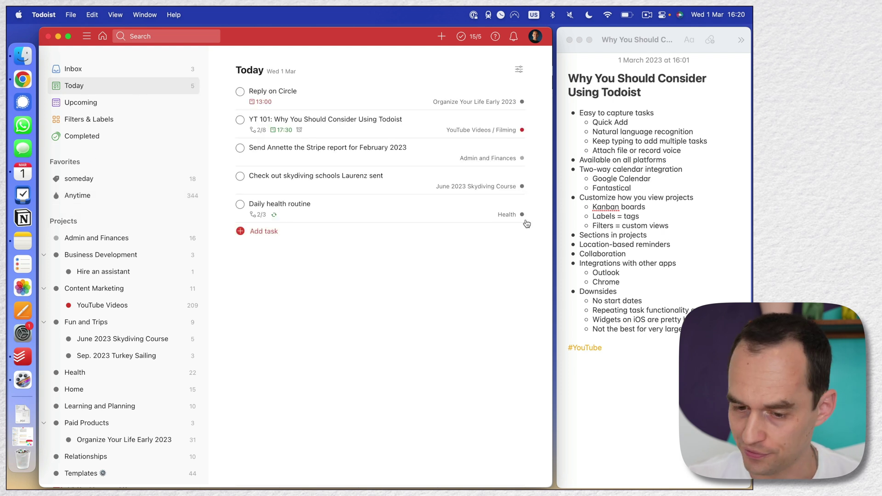
pyautogui.click(650, 232)
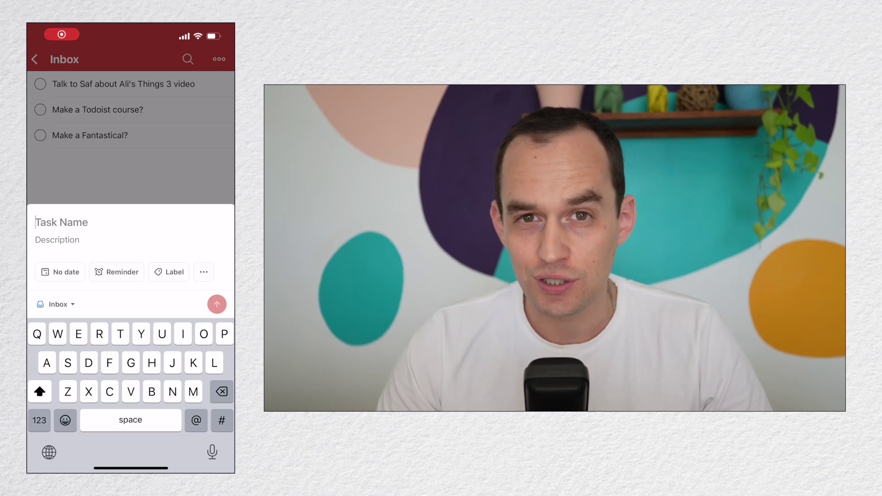
pyautogui.write('Exchange currency')
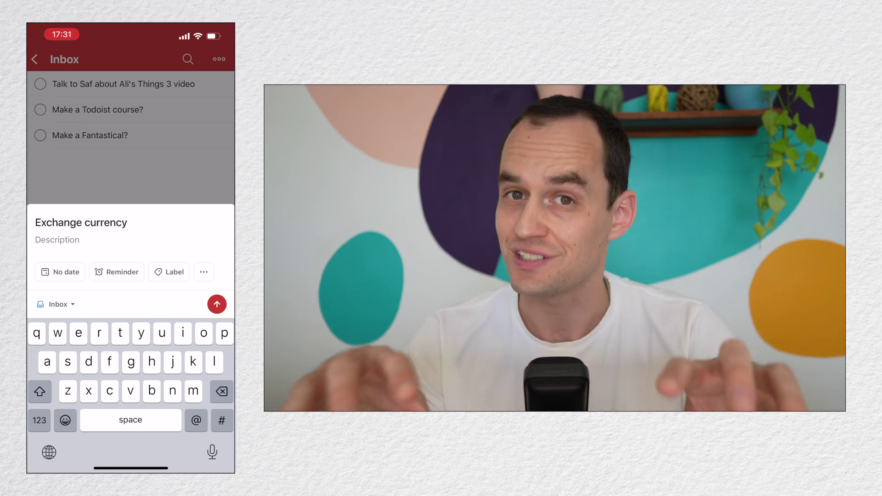
# Give the new task a location reminder for arriving at Suvarnabhumi Airport, found by searching 'Bkk'
pyautogui.click(117, 272)
pyautogui.click(84, 182)
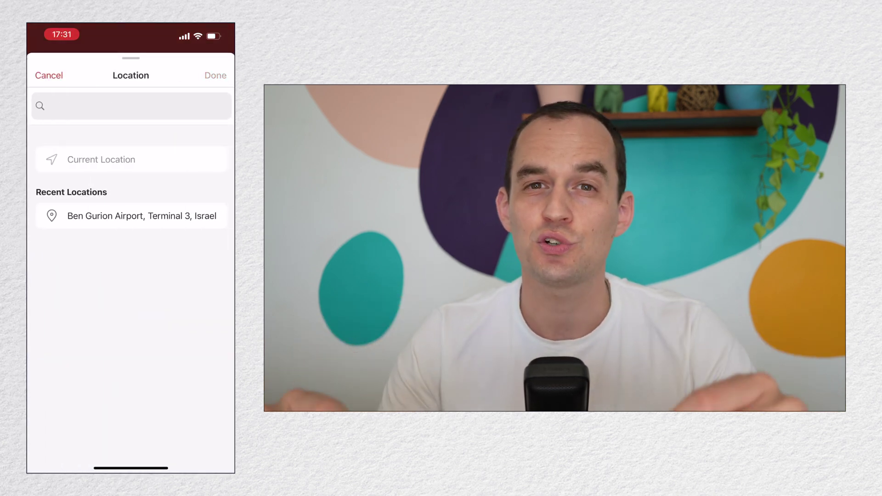
pyautogui.click(131, 106)
pyautogui.write('Bkk')
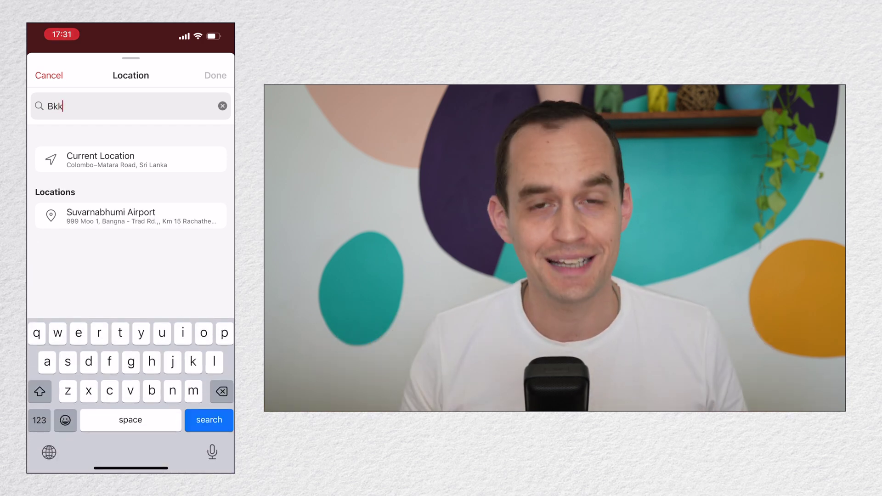
pyautogui.click(110, 215)
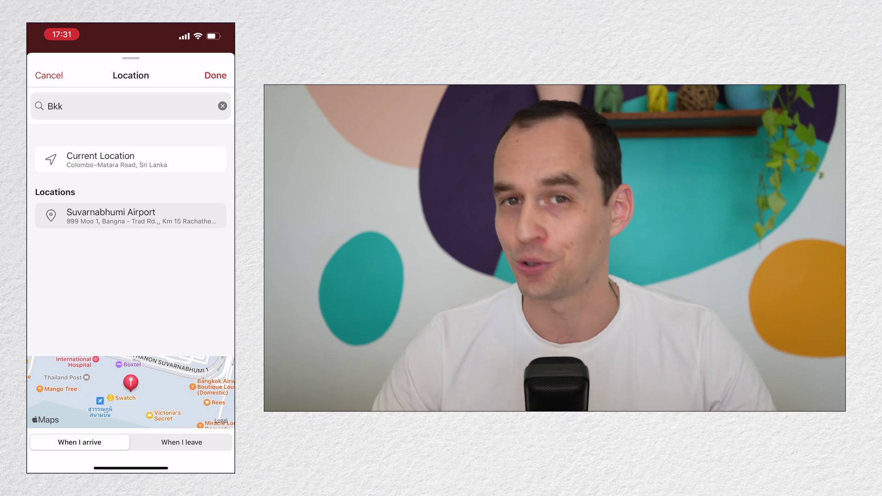
pyautogui.click(216, 75)
pyautogui.click(215, 76)
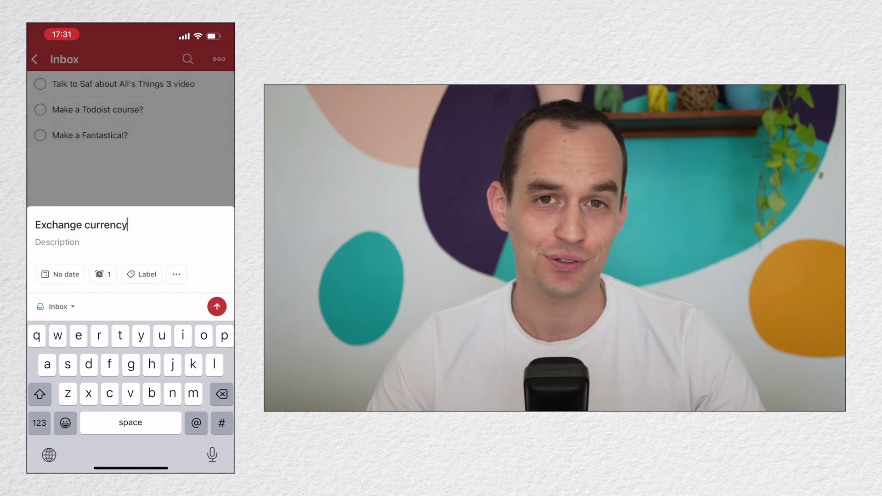
# Add Exchange currency to the Inbox, view its details, and mark the Collaboration outline point
pyautogui.click(217, 304)
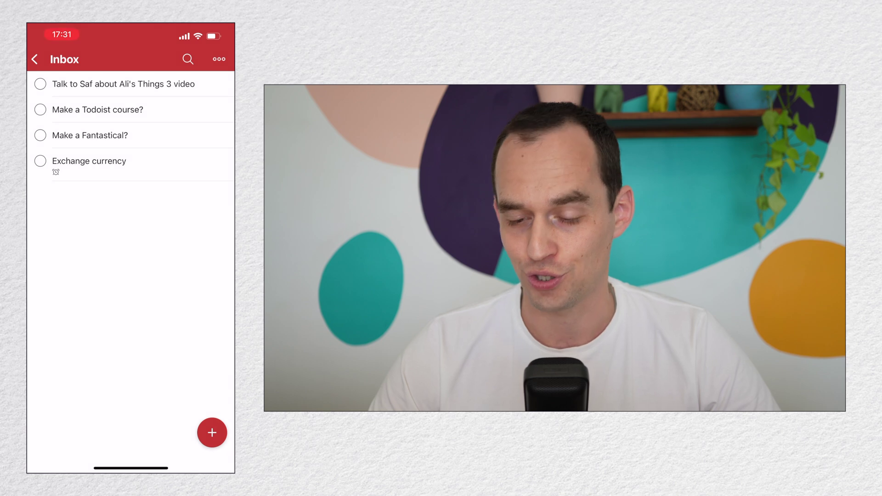
pyautogui.click(89, 161)
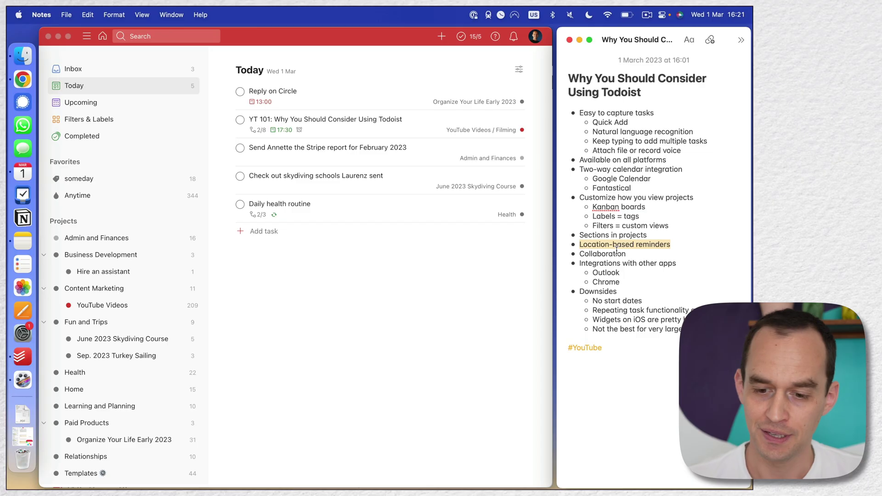
pyautogui.doubleClick(616, 253)
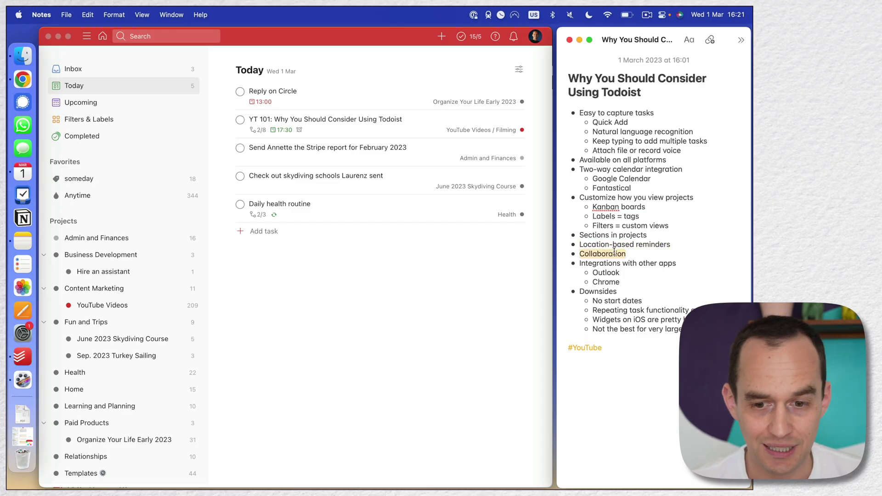
pyautogui.click(317, 265)
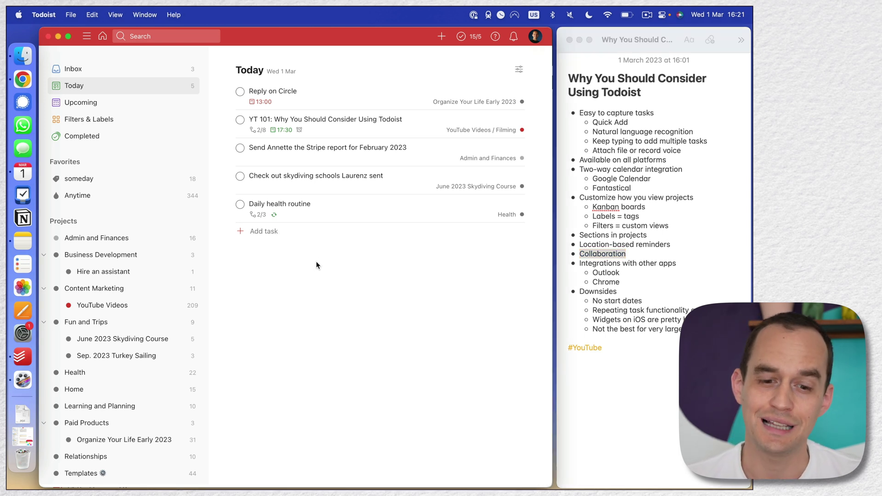
pyautogui.click(376, 179)
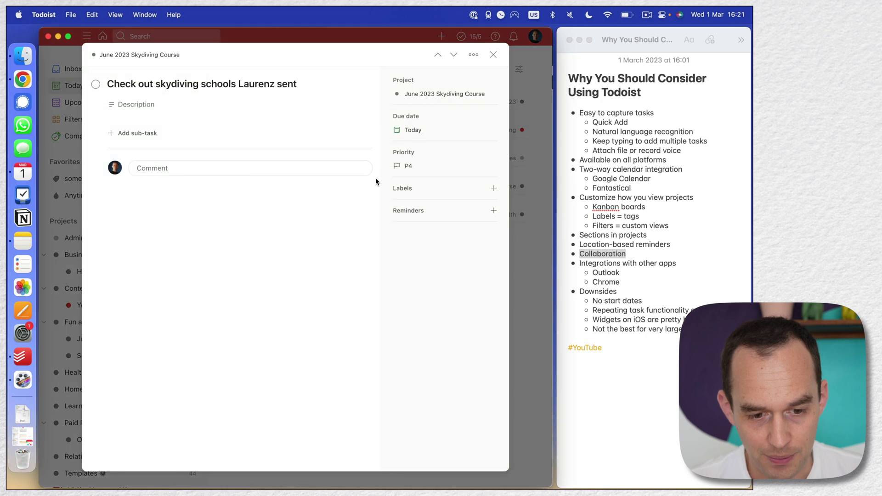
pyautogui.click(190, 169)
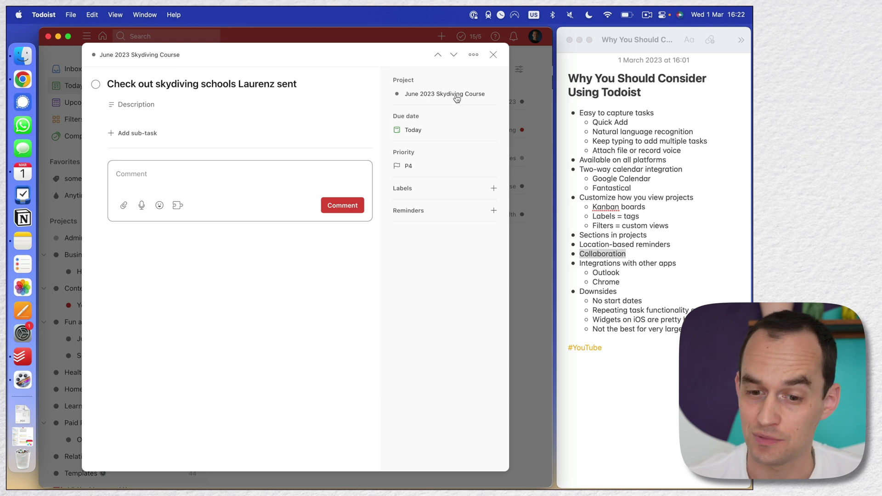
pyautogui.click(493, 54)
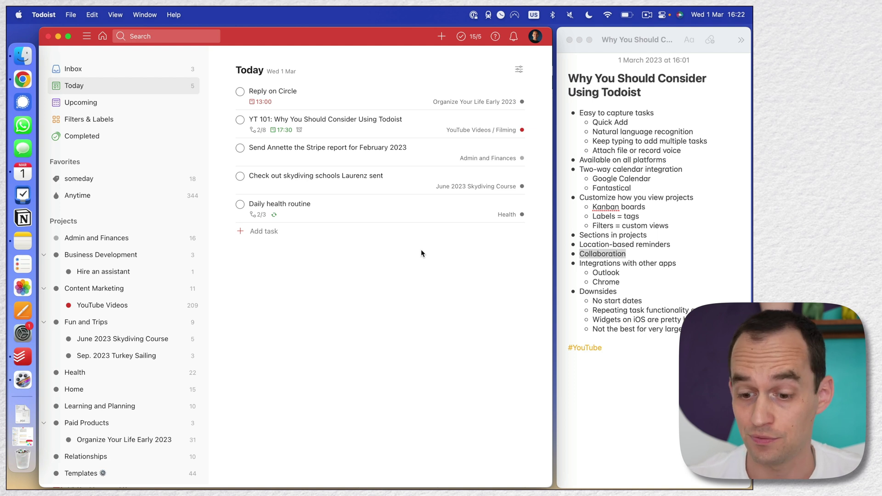
# Highlight the Integrations and Downsides outline points, then close Chrome's Google Calendar tab
pyautogui.click(573, 255)
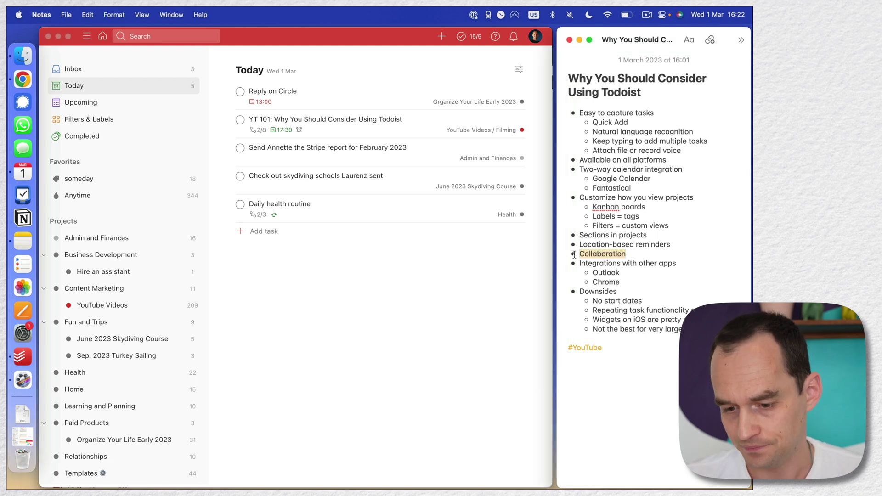
pyautogui.moveTo(579, 264); pyautogui.dragTo(685, 265)
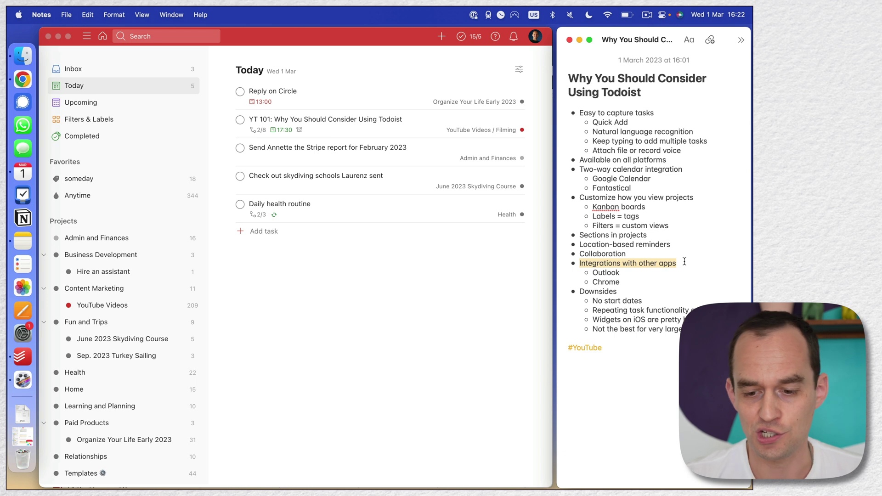
pyautogui.moveTo(579, 292); pyautogui.dragTo(618, 292)
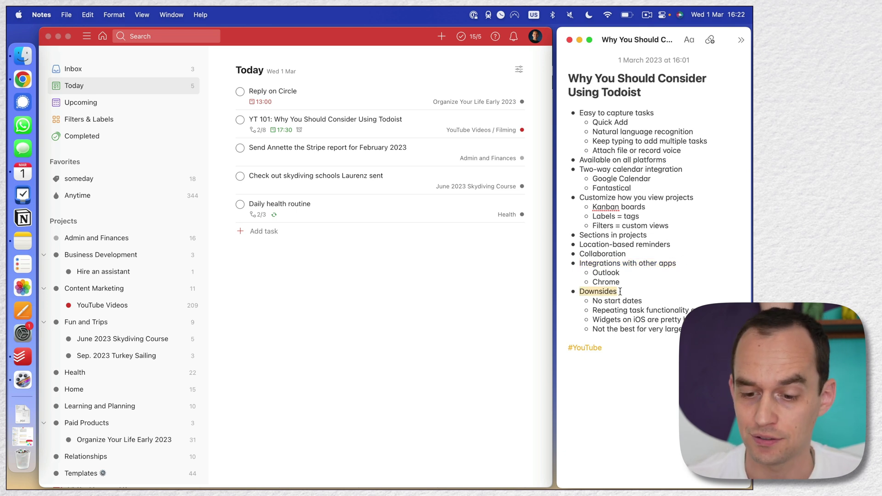
pyautogui.click(621, 293)
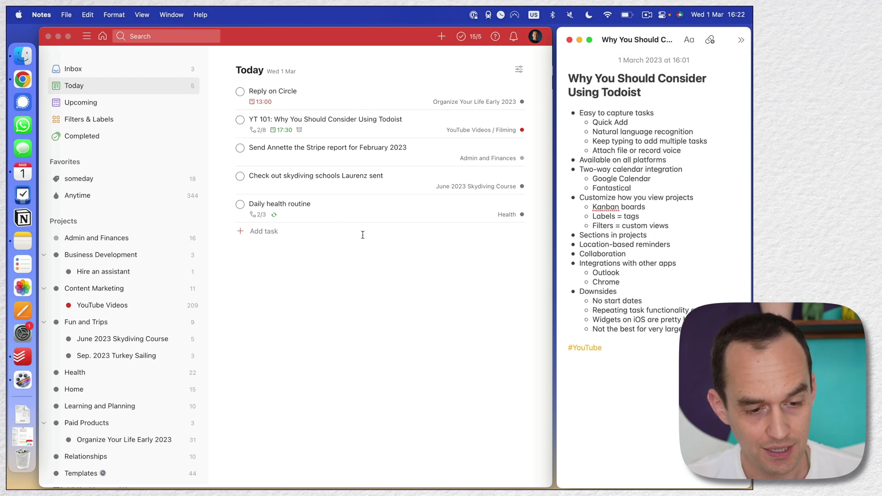
pyautogui.click(21, 78)
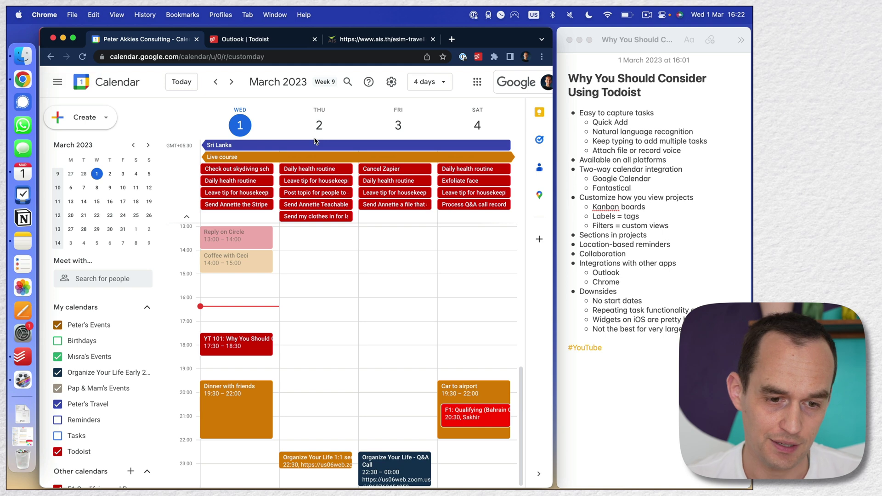
pyautogui.click(196, 39)
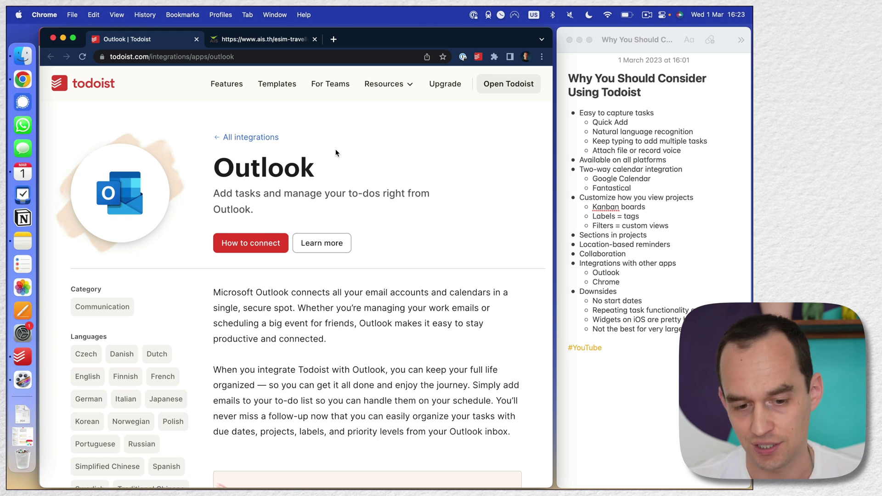
# Browse the Outlook integration page, highlight its supported clients, view the next slide, then close it
pyautogui.scroll(-10, 407, 187)
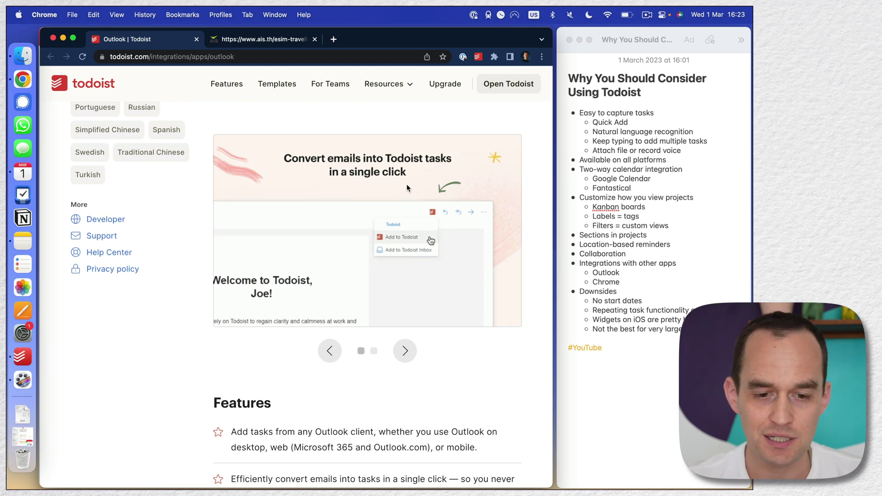
pyautogui.scroll(3, 406, 188)
pyautogui.scroll(-4, 406, 188)
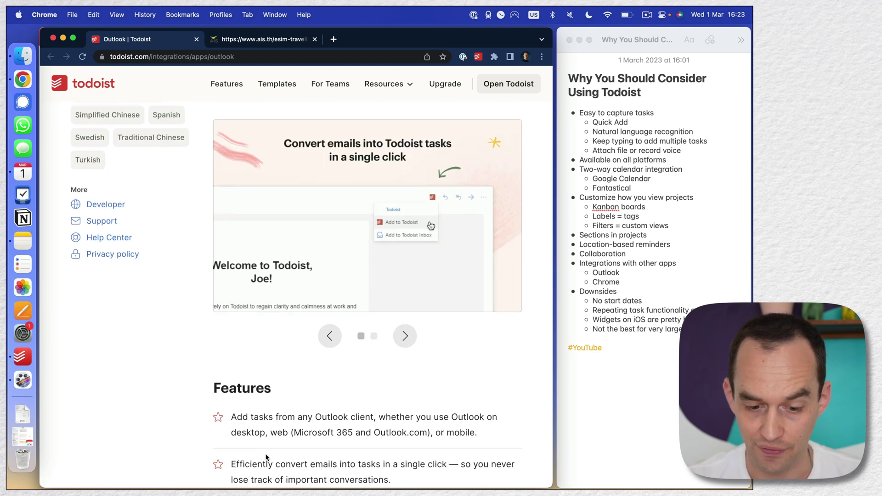
pyautogui.moveTo(234, 433); pyautogui.dragTo(331, 435)
pyautogui.click(331, 435)
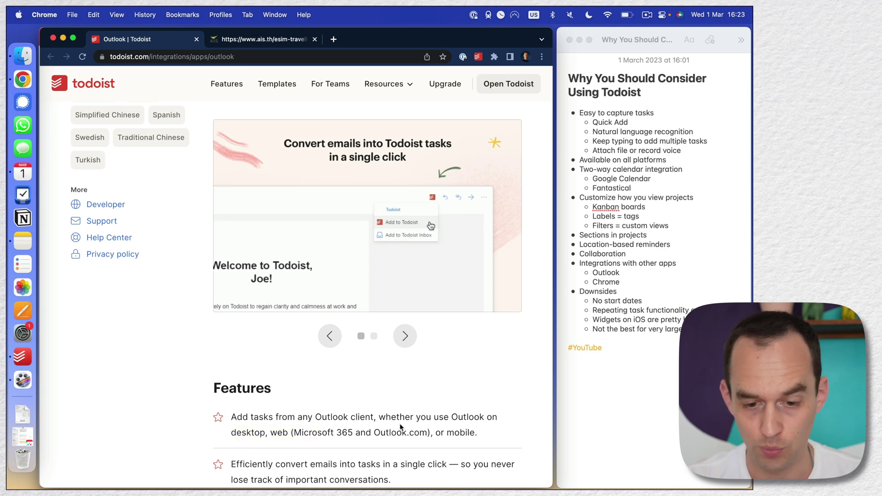
pyautogui.scroll(2, 434, 224)
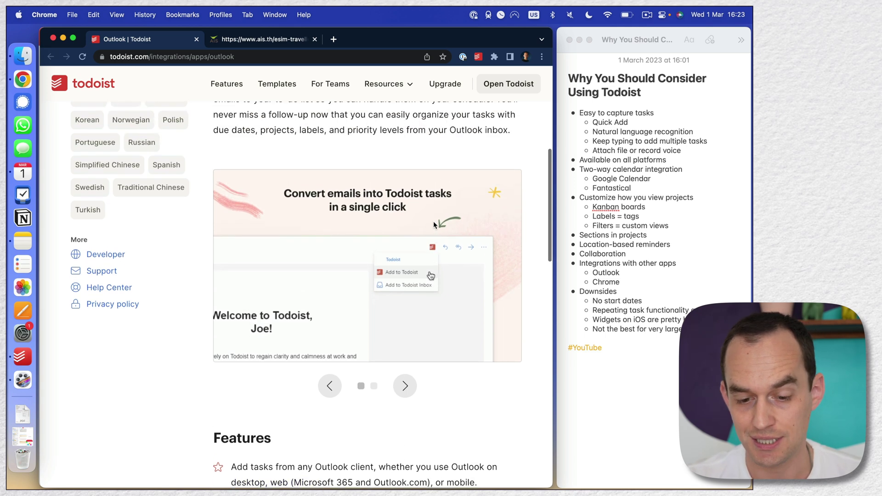
pyautogui.scroll(2, 434, 222)
pyautogui.scroll(-4, 428, 207)
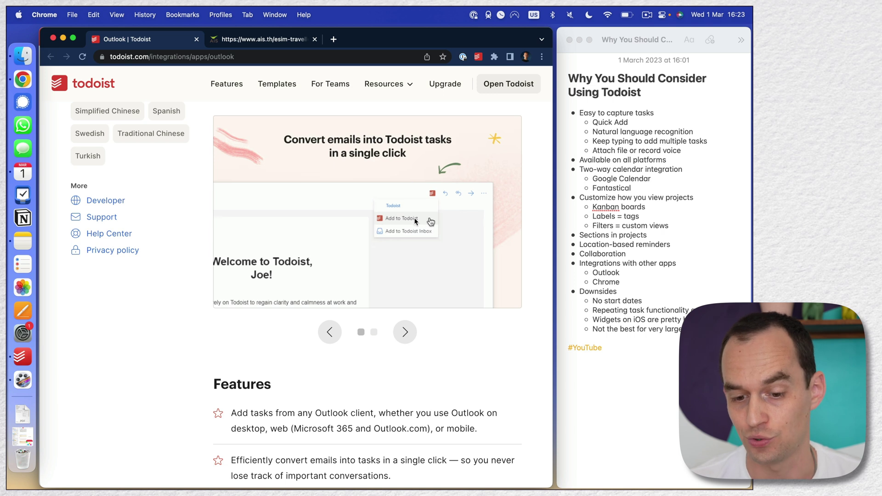
pyautogui.click(405, 332)
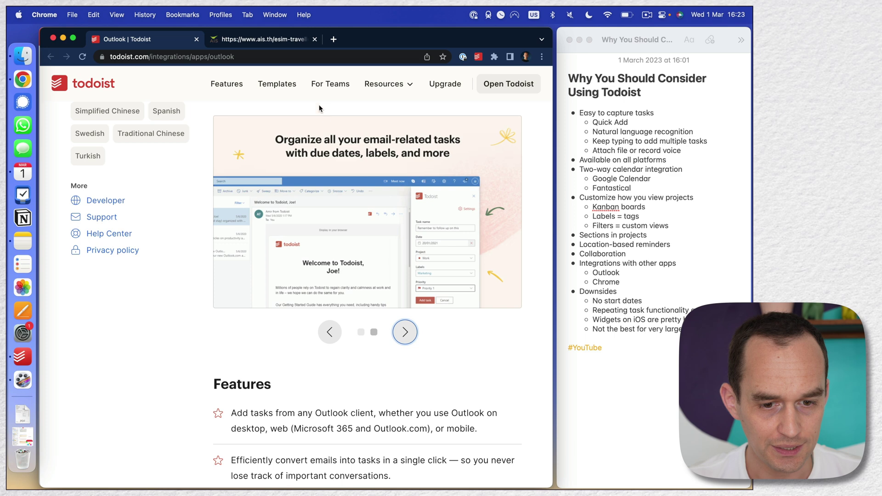
pyautogui.click(196, 41)
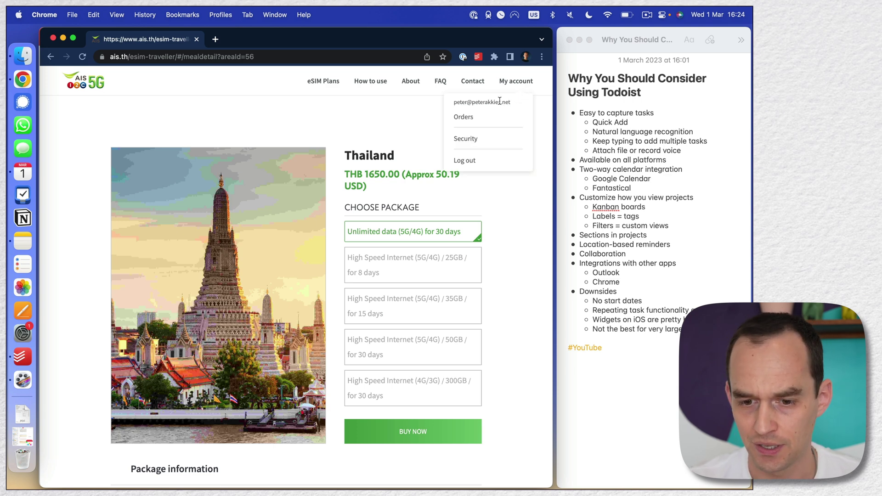
# Capture the eSIM page as a task through the Todoist extension, titled 'Buy Thailand e-SIM at' plus its link
pyautogui.click(478, 56)
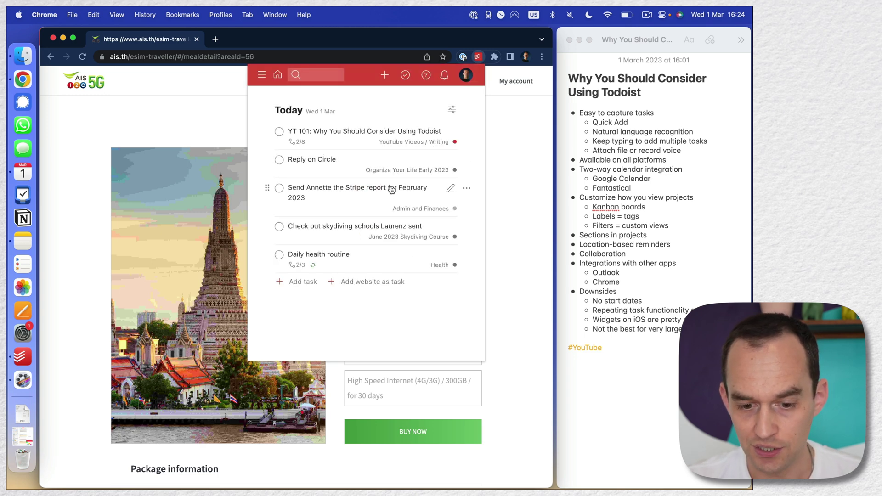
pyautogui.click(370, 282)
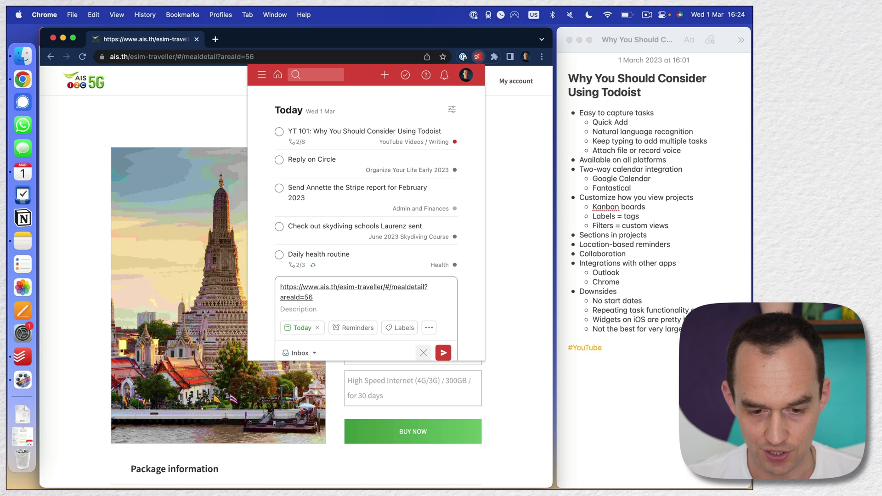
pyautogui.write('Buy thai')
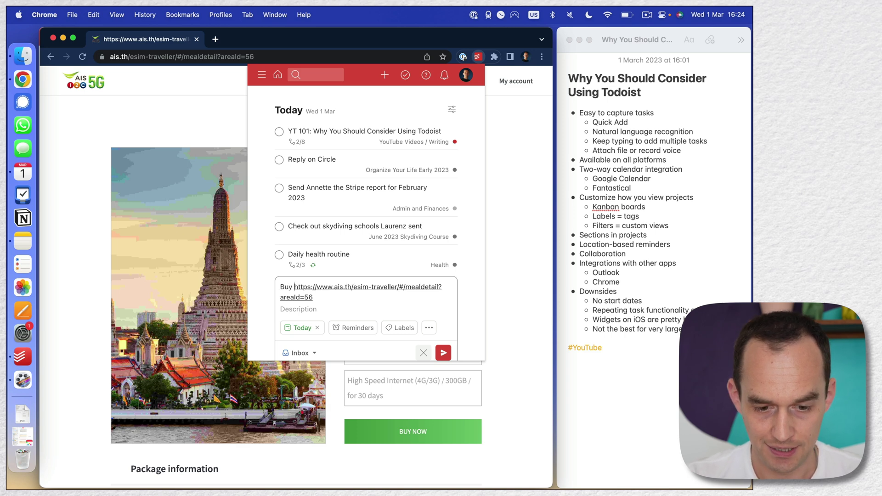
pyautogui.press('BackSpace')
pyautogui.press('BackSpace')
pyautogui.press('BackSpace')
pyautogui.press('BackSpace')
pyautogui.write('Thailand ')
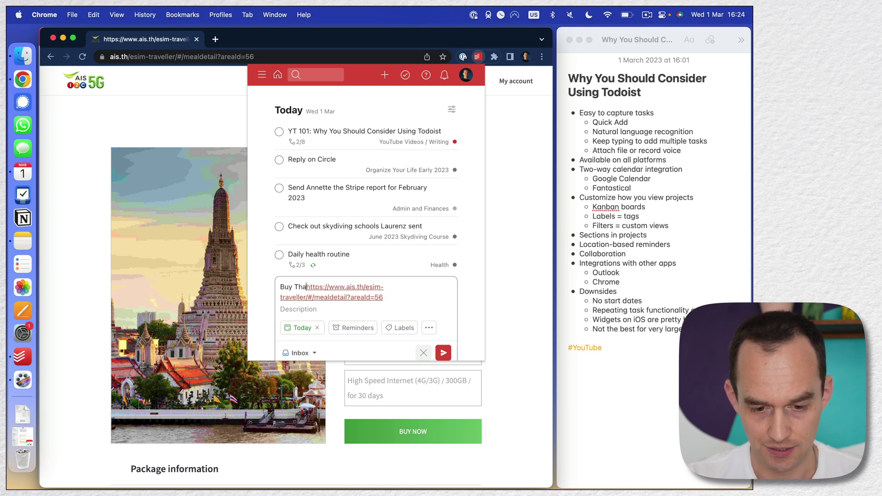
pyautogui.write('e-SIM at')
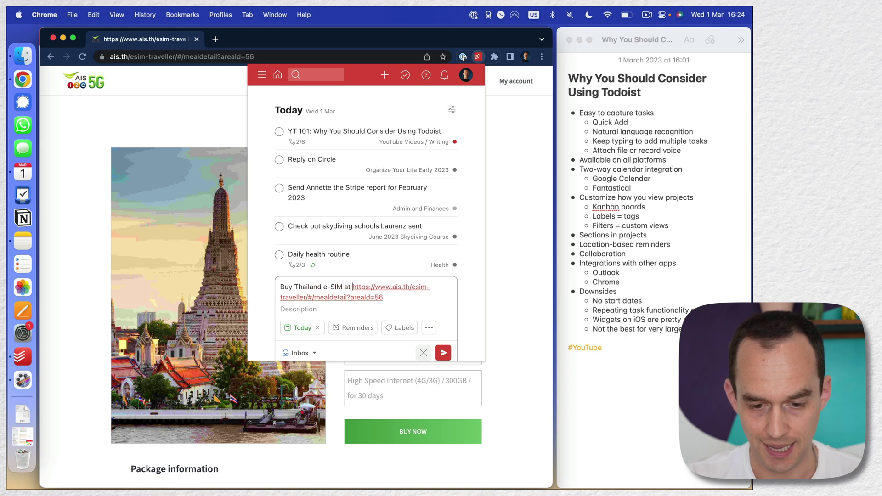
# File the task under Admin and Finances, add it, and return to Todoist's Today list
pyautogui.click(303, 353)
pyautogui.click(297, 220)
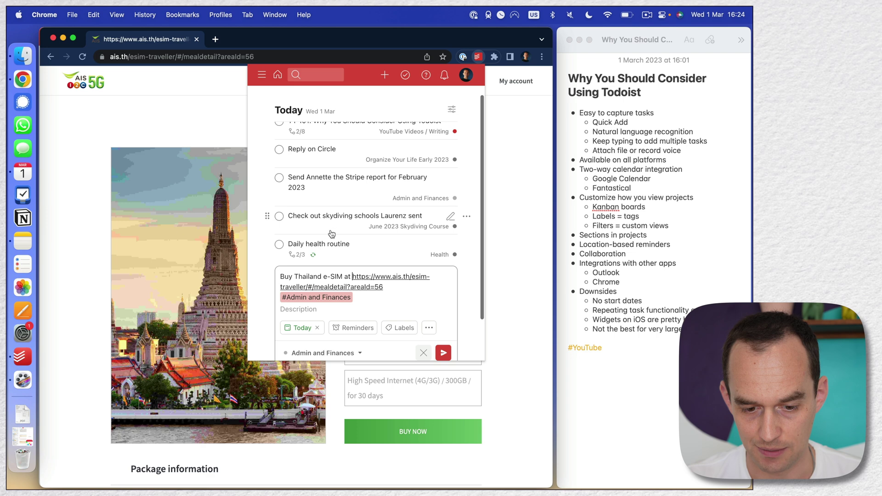
pyautogui.click(442, 352)
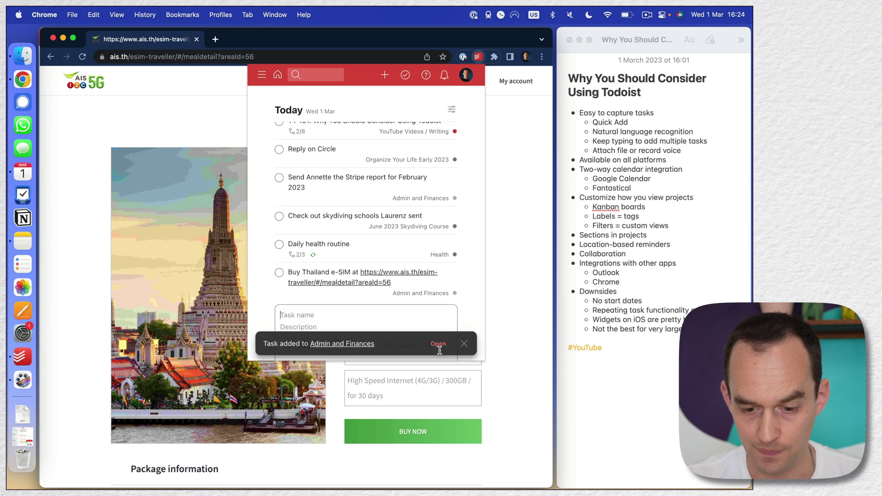
pyautogui.click(500, 259)
pyautogui.click(23, 356)
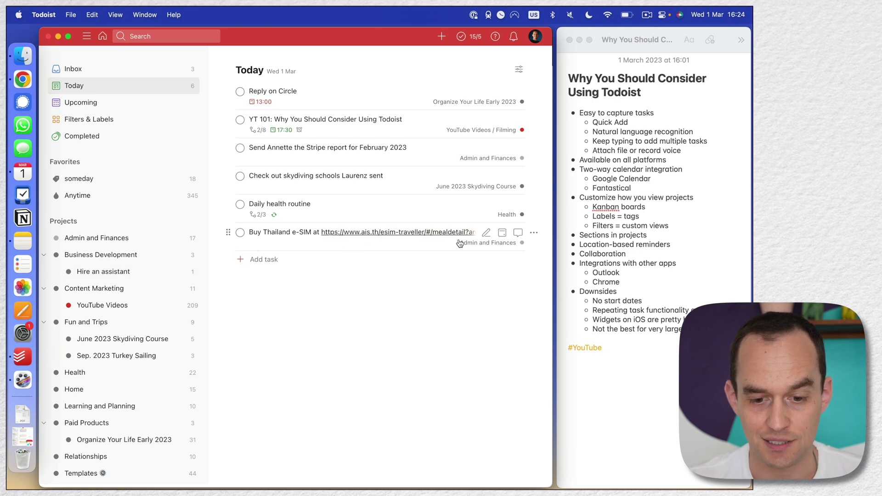
# Delete the pasted URL from the e-SIM task's title, leaving 'Buy Thailand e-SIM'
pyautogui.click(296, 237)
pyautogui.click(259, 95)
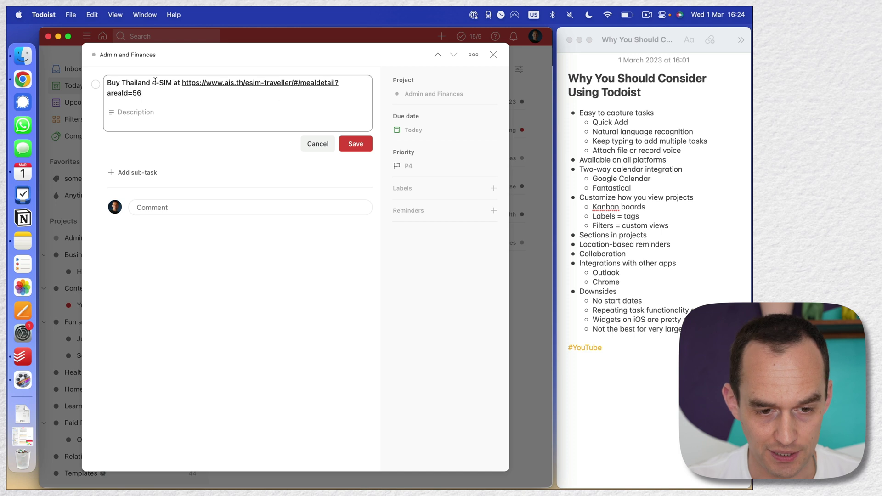
pyautogui.moveTo(162, 94); pyautogui.dragTo(182, 83)
pyautogui.press('BackSpace')
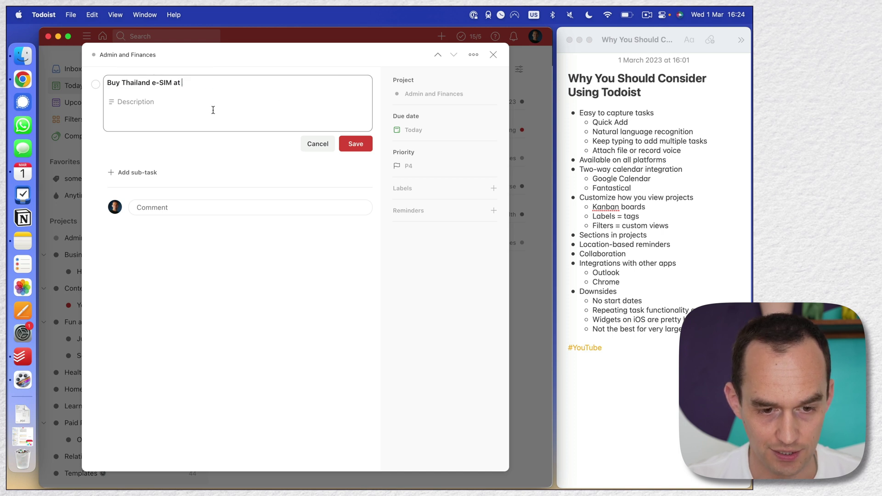
pyautogui.press('BackSpace')
pyautogui.press('BackSpace')
# Link the title 'Buy Thailand e-SIM' to the eSIM page address, save, and follow the link
pyautogui.moveTo(172, 83); pyautogui.dragTo(106, 83)
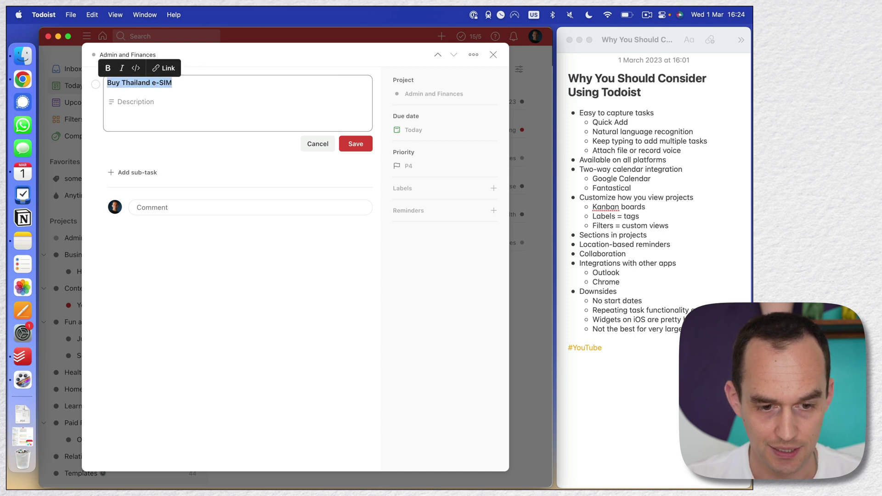
pyautogui.click(175, 67)
pyautogui.press('super+v')
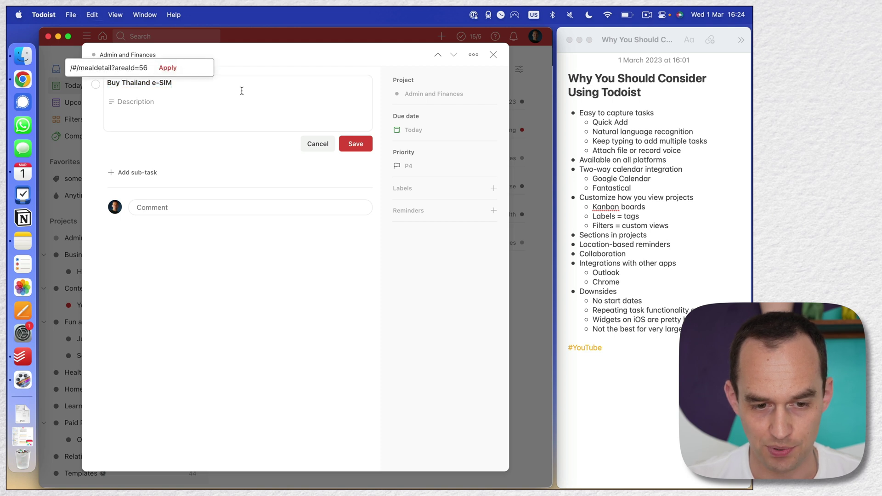
pyautogui.click(173, 68)
pyautogui.click(354, 143)
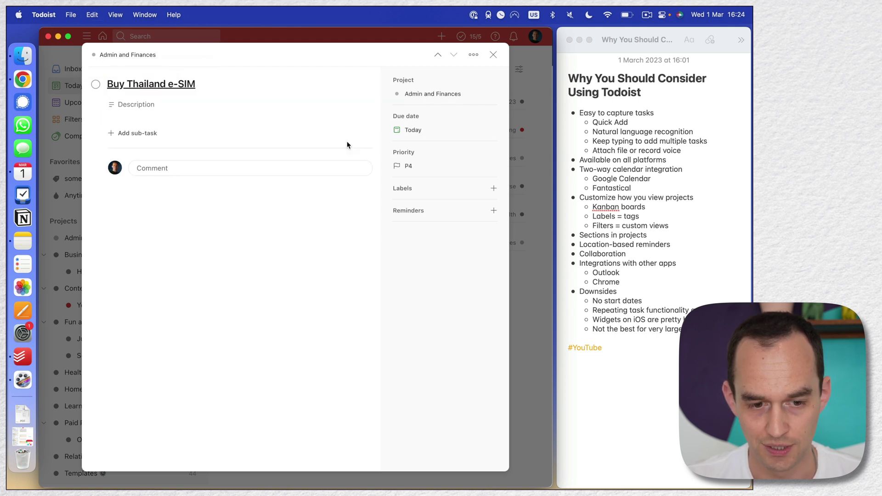
pyautogui.click(536, 214)
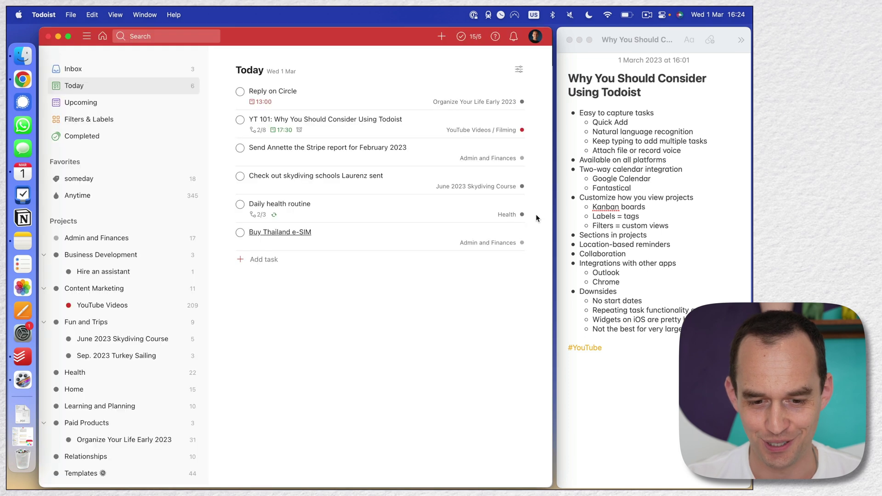
pyautogui.click(301, 233)
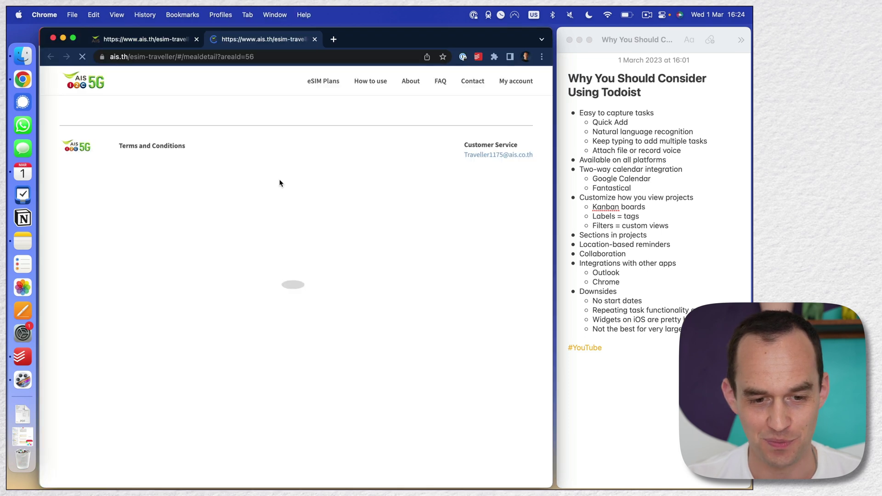
# Close the duplicate eSIM tab, highlight the Downsides notes section, and minimise Chrome back to Todoist
pyautogui.click(196, 39)
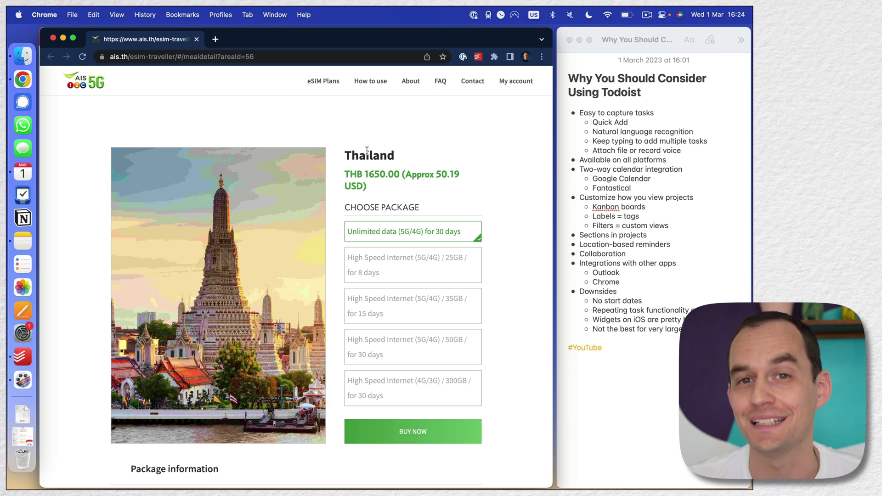
pyautogui.click(617, 298)
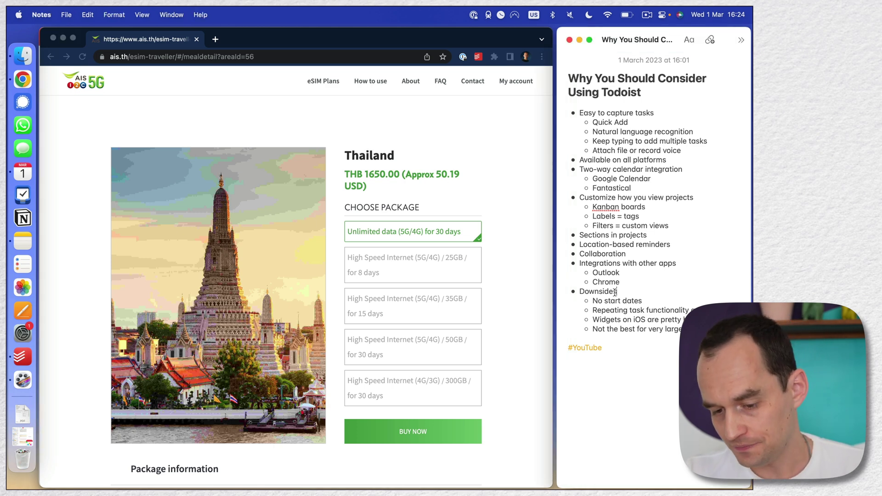
pyautogui.moveTo(689, 331); pyautogui.dragTo(572, 292)
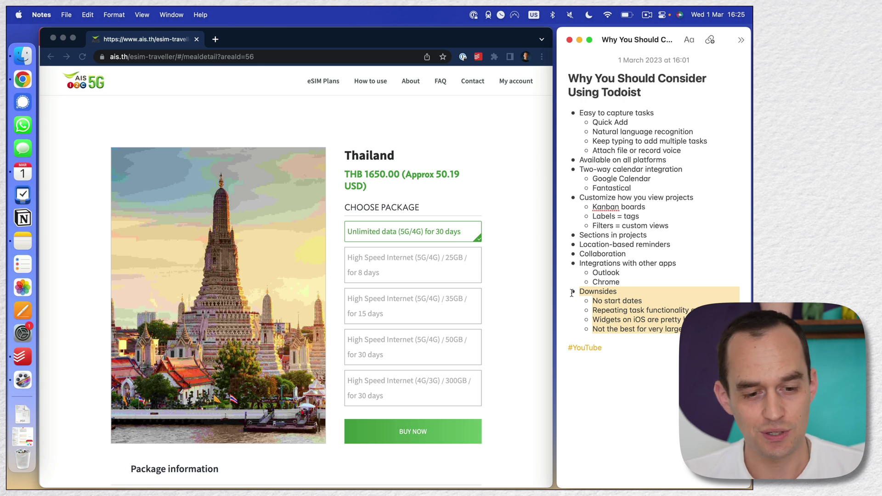
pyautogui.click(63, 39)
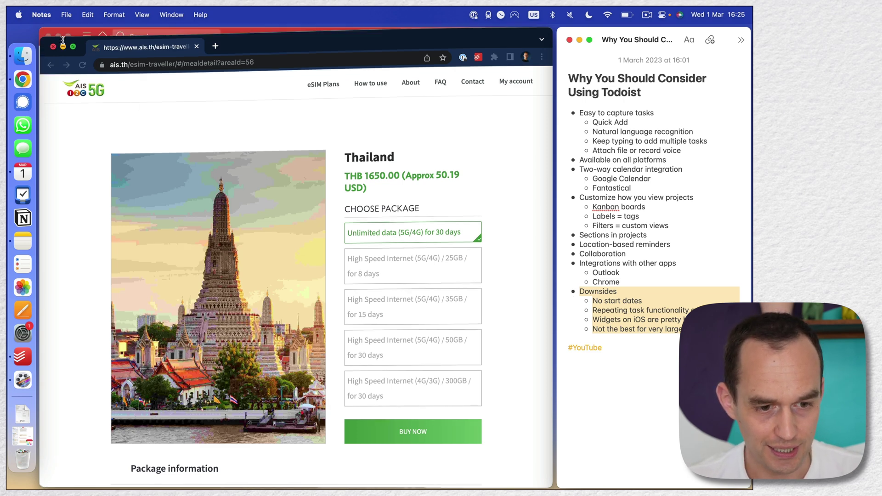
pyautogui.click(327, 299)
# Reschedule the Buy Thailand e-SIM task to Saturday 4 March
pyautogui.click(345, 240)
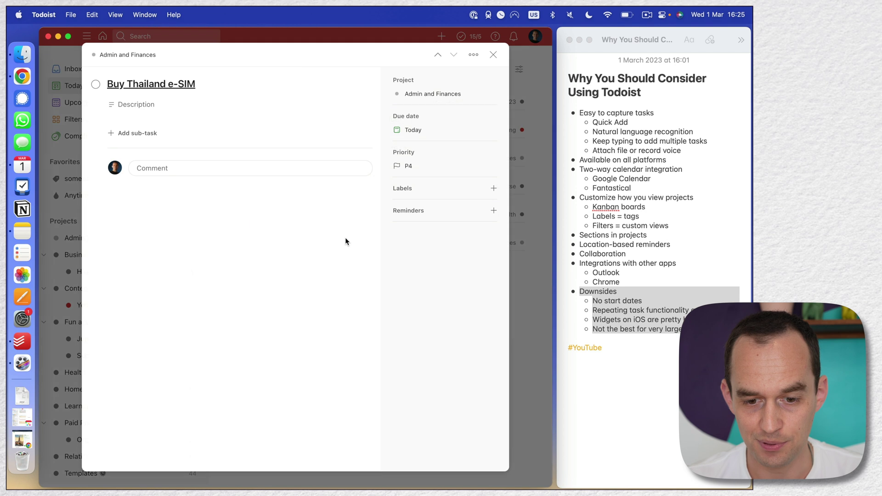
pyautogui.click(437, 131)
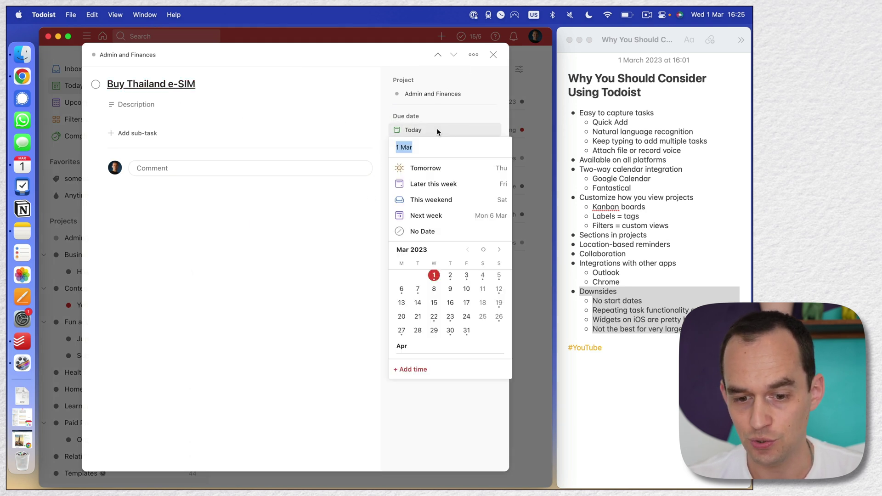
pyautogui.click(482, 278)
pyautogui.click(539, 281)
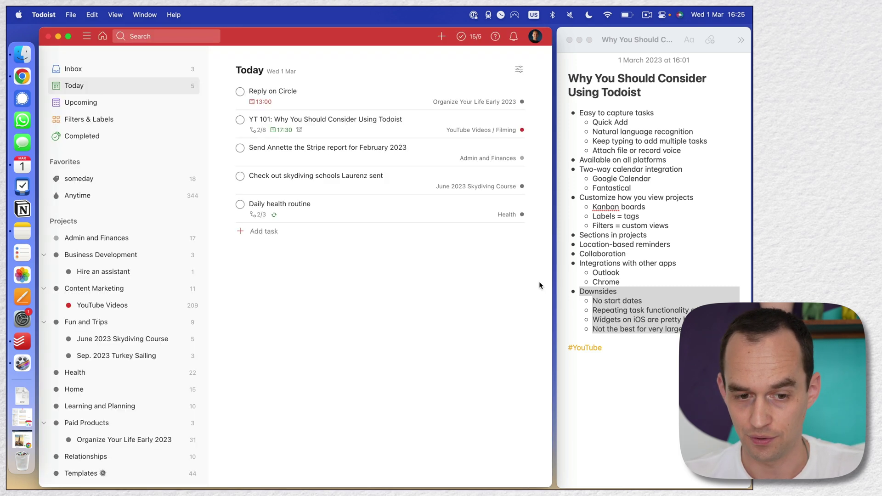
# Check the rescheduled task in the Upcoming view
pyautogui.click(140, 112)
pyautogui.hscroll(5, 451, 199)
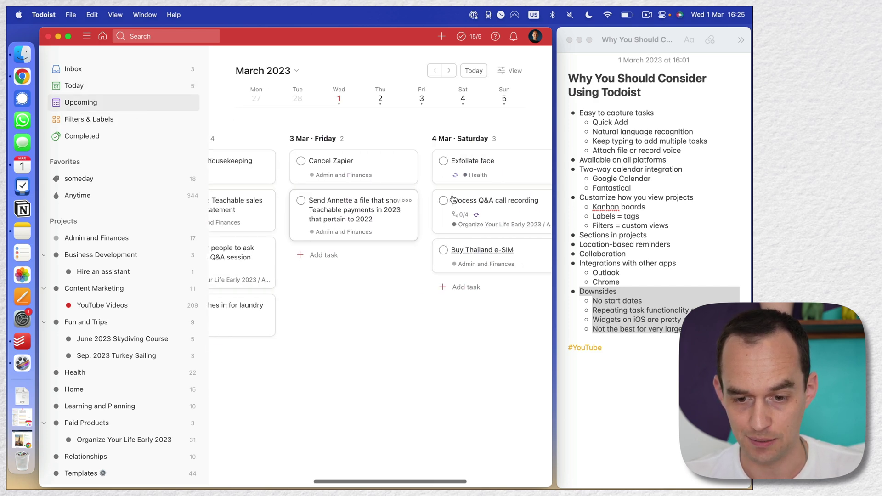
pyautogui.hscroll(2, 452, 199)
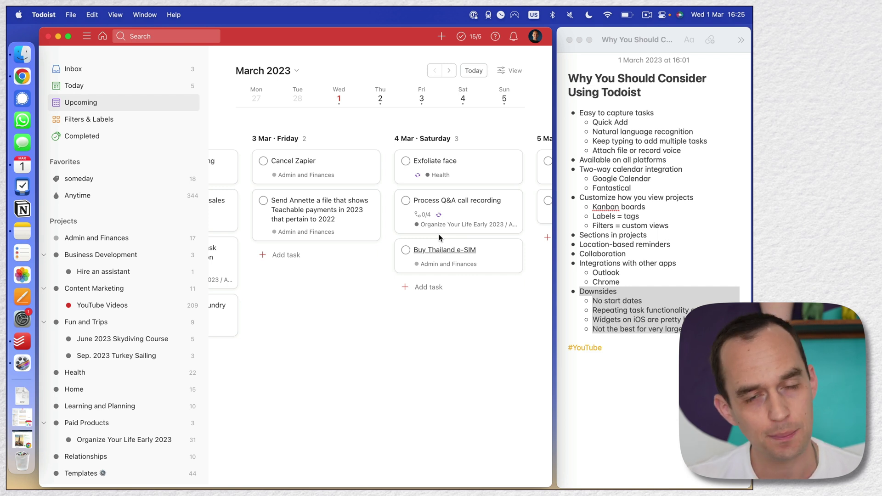
pyautogui.hscroll(-1, 363, 242)
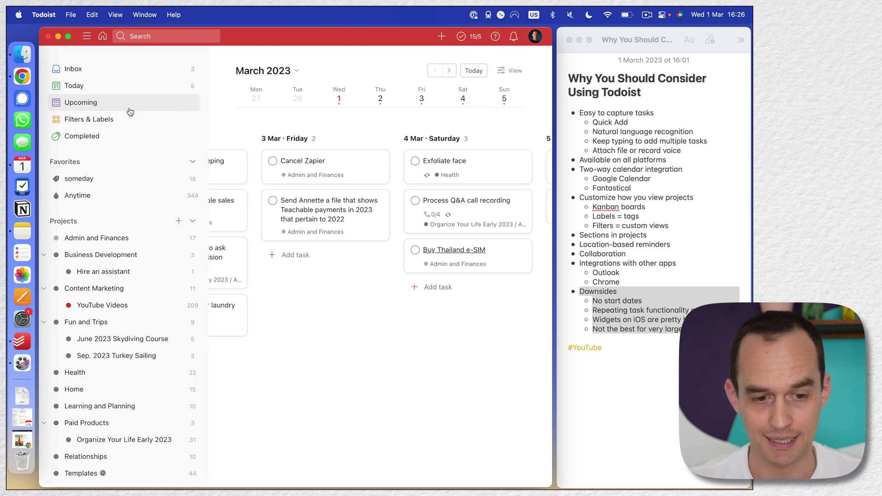
# Move the e-SIM task's due date back to Today and return to the Today list
pyautogui.click(488, 255)
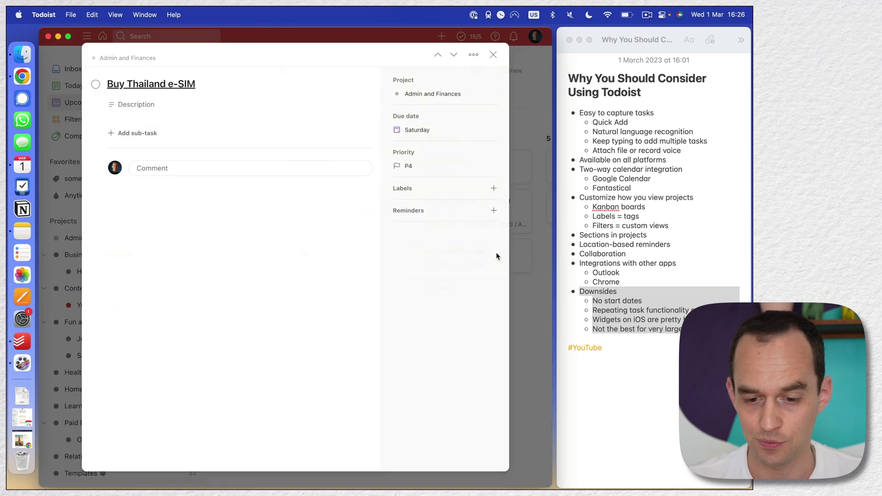
pyautogui.click(427, 131)
pyautogui.click(417, 167)
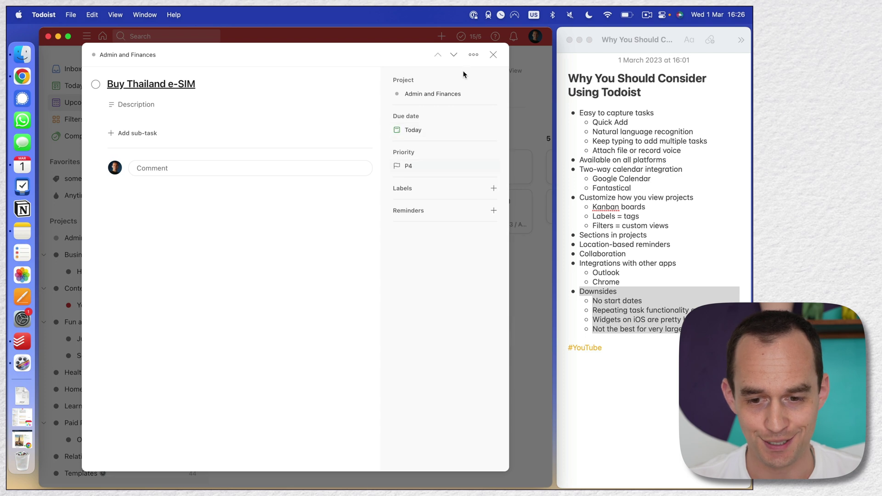
pyautogui.click(494, 57)
pyautogui.click(154, 85)
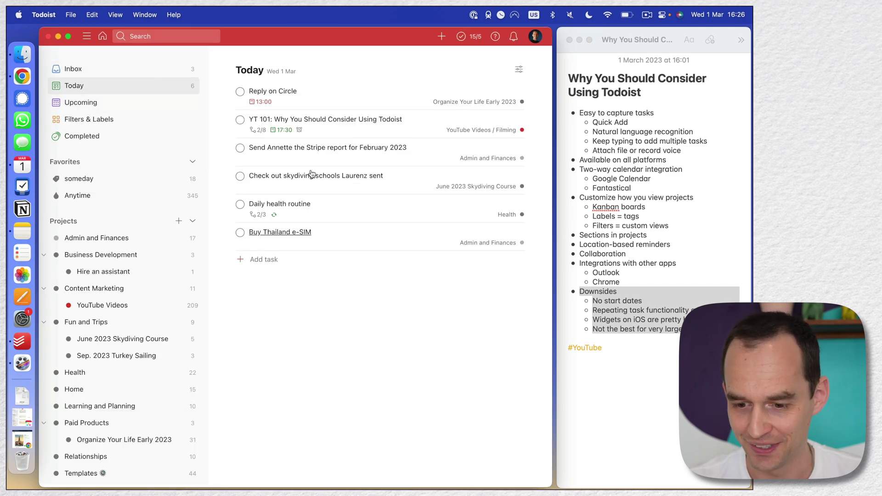
# Highlight the repeating task functionality line in the outline notes
pyautogui.click(608, 310)
pyautogui.tripleClick(607, 310)
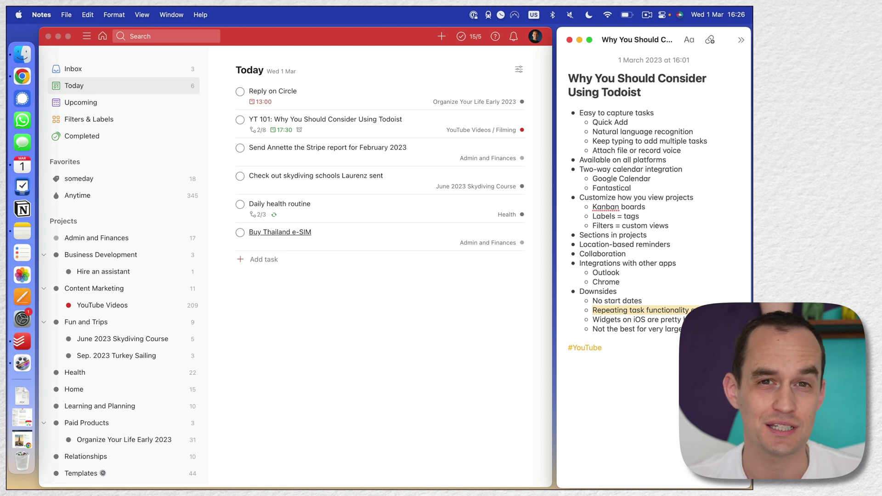
pyautogui.click(453, 348)
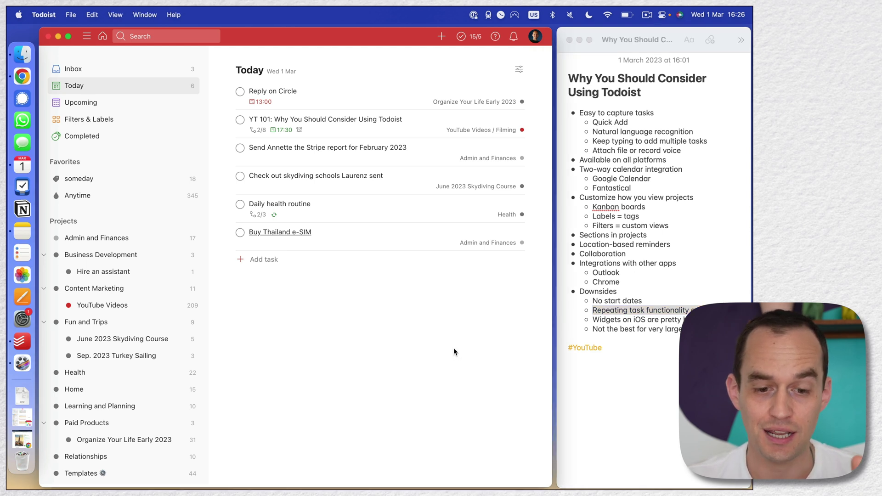
# Draft Inbox task 'Leave a tip for housekeeping every day' and check its recurring due date
pyautogui.click(122, 69)
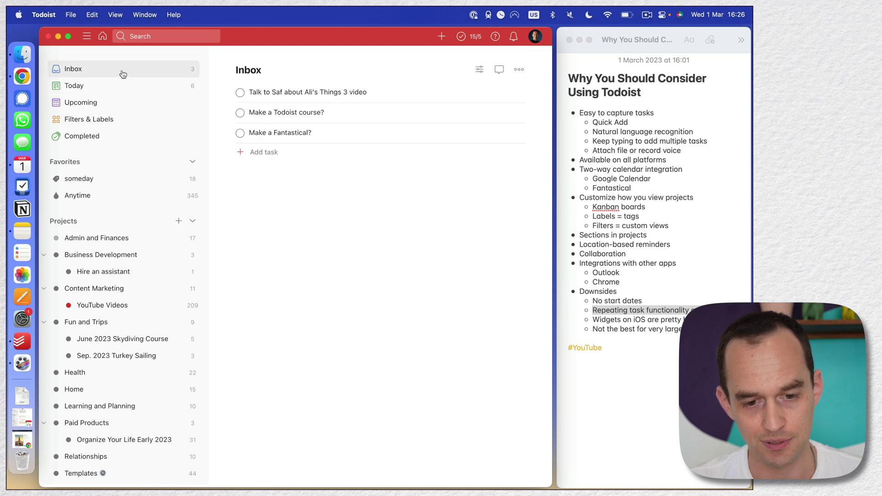
pyautogui.click(273, 152)
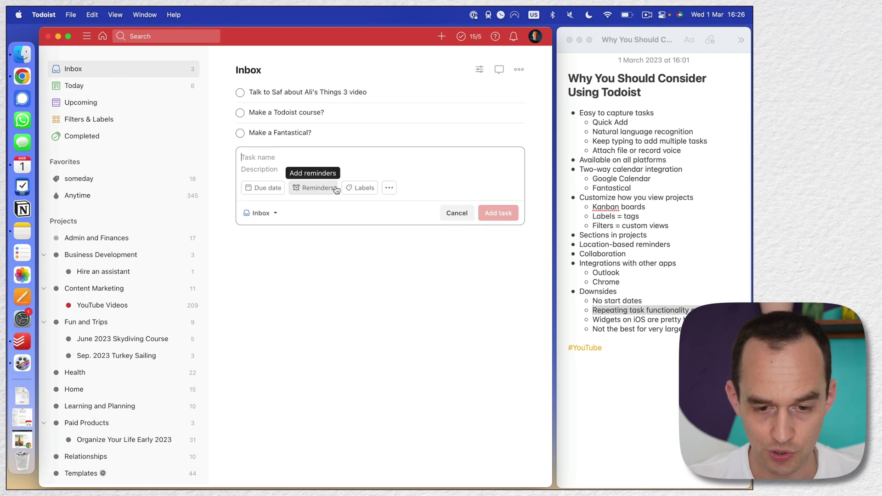
pyautogui.write('Leave a tip ')
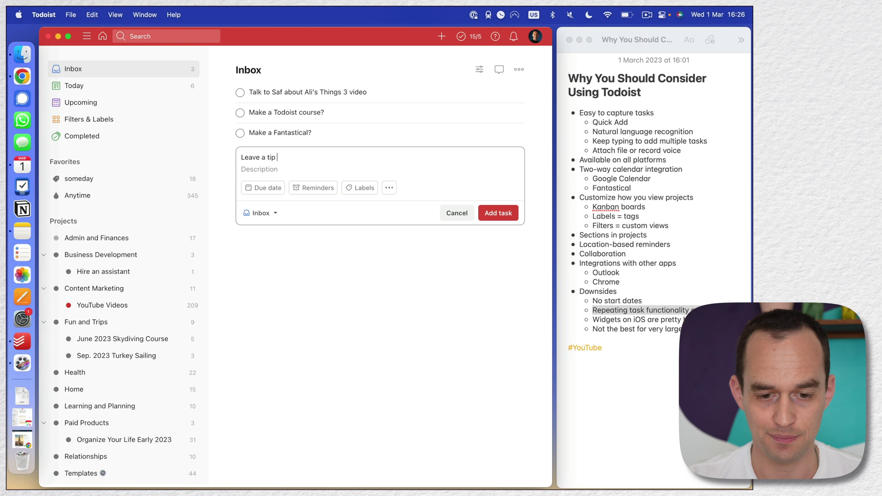
pyautogui.write('for housekeepi')
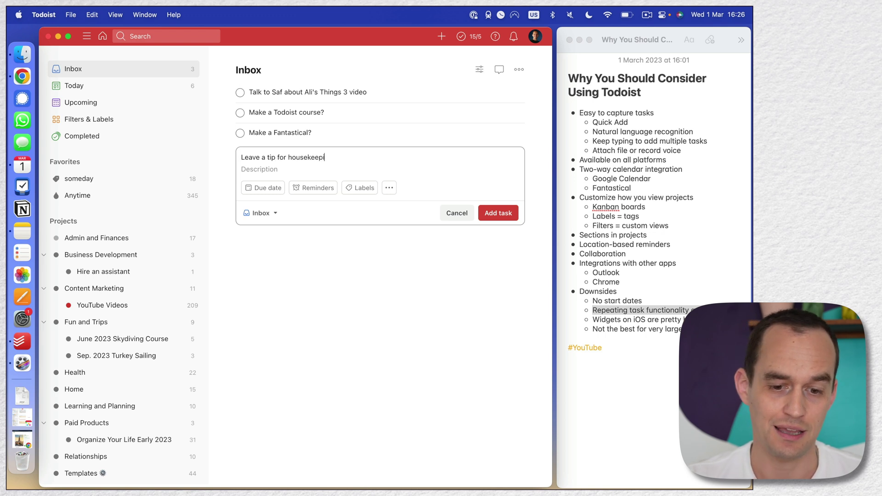
pyautogui.write('ng every day')
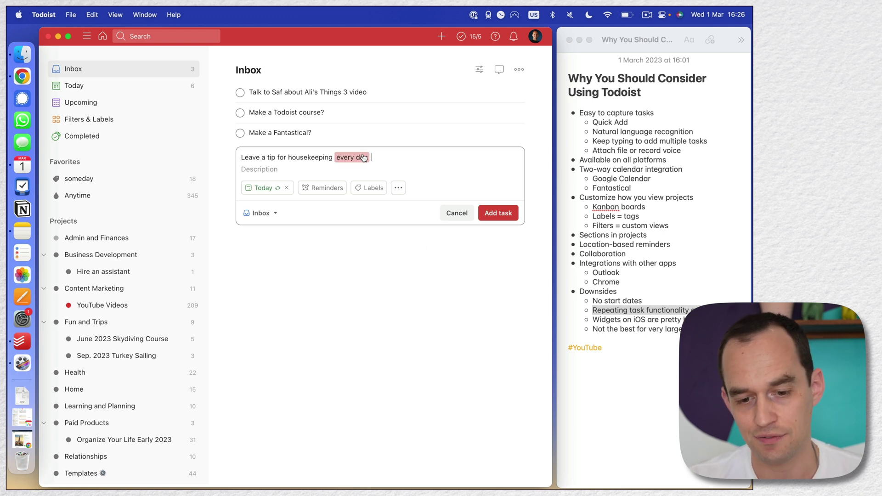
pyautogui.click(263, 190)
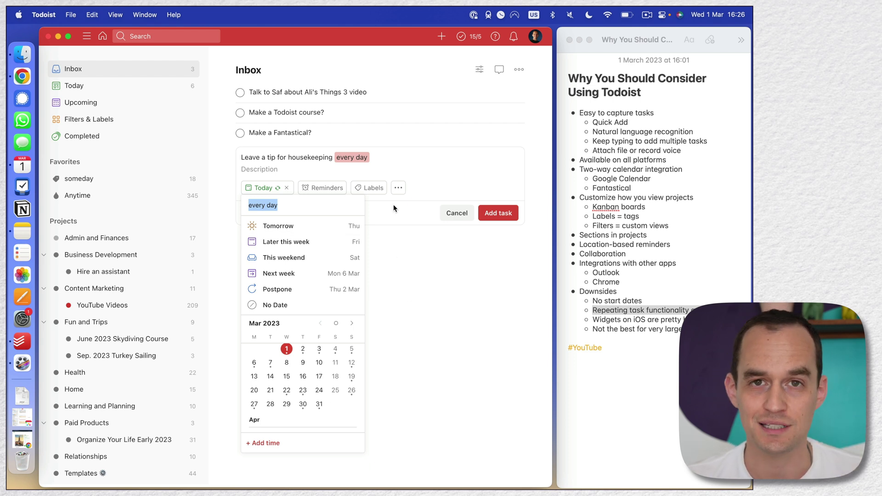
pyautogui.click(386, 157)
# Rewrite the draft as 'Submit my timesheet every third friday of the month', then discard it
pyautogui.moveTo(385, 157); pyautogui.dragTo(335, 158)
pyautogui.write('every third ')
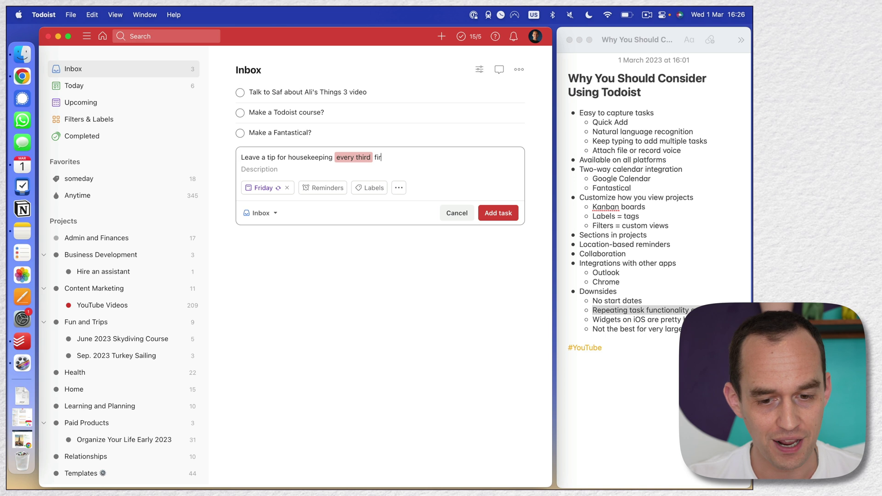
pyautogui.write('friday of the month')
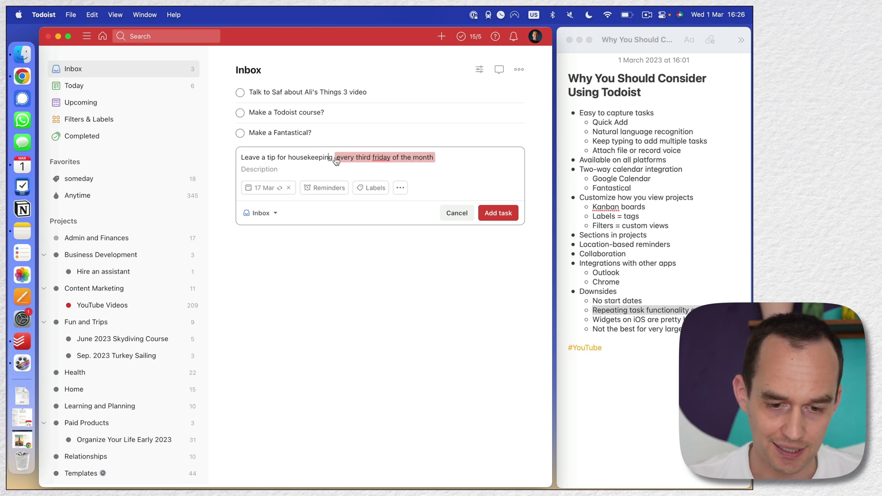
pyautogui.moveTo(333, 158); pyautogui.dragTo(226, 156)
pyautogui.write('Submit')
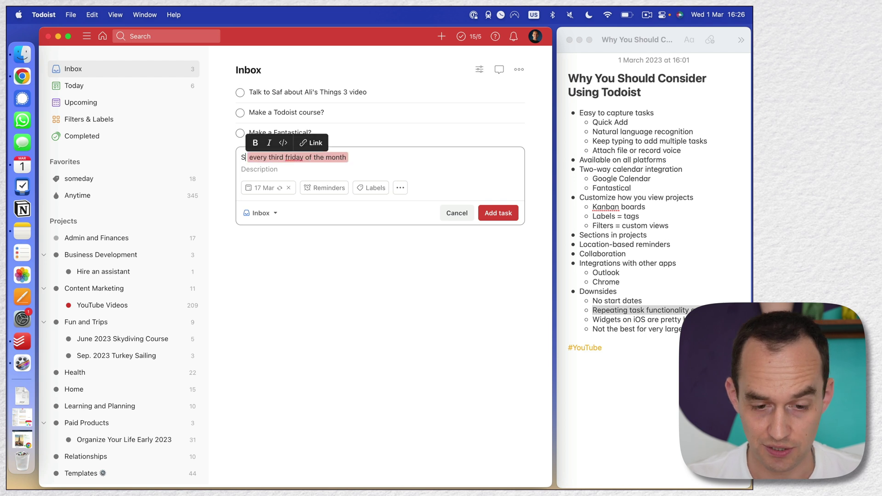
pyautogui.write(' my timesheet')
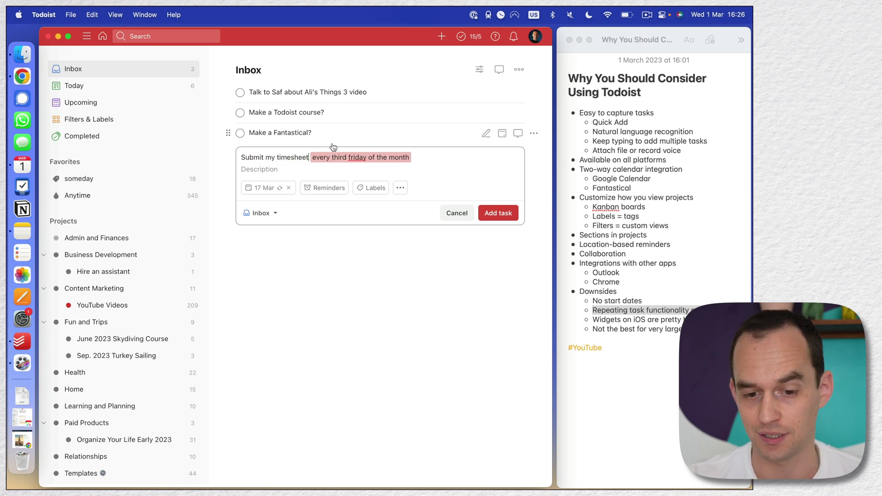
pyautogui.moveTo(433, 157); pyautogui.dragTo(309, 159)
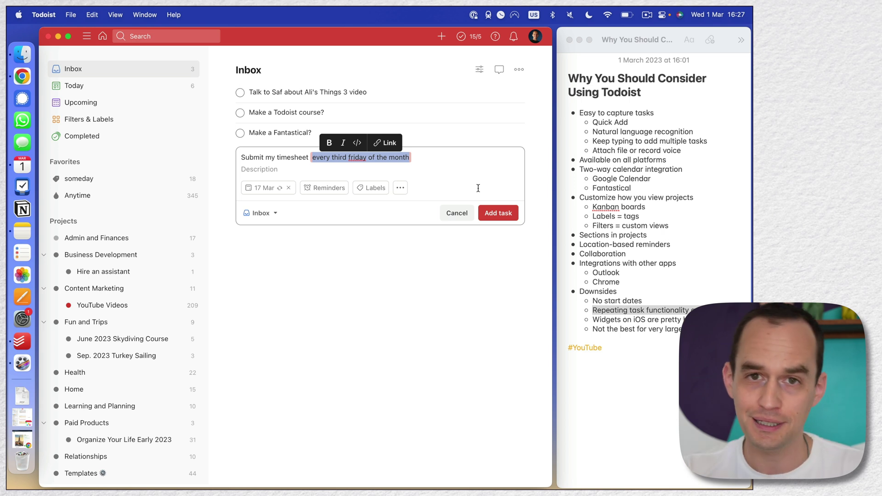
pyautogui.click(451, 219)
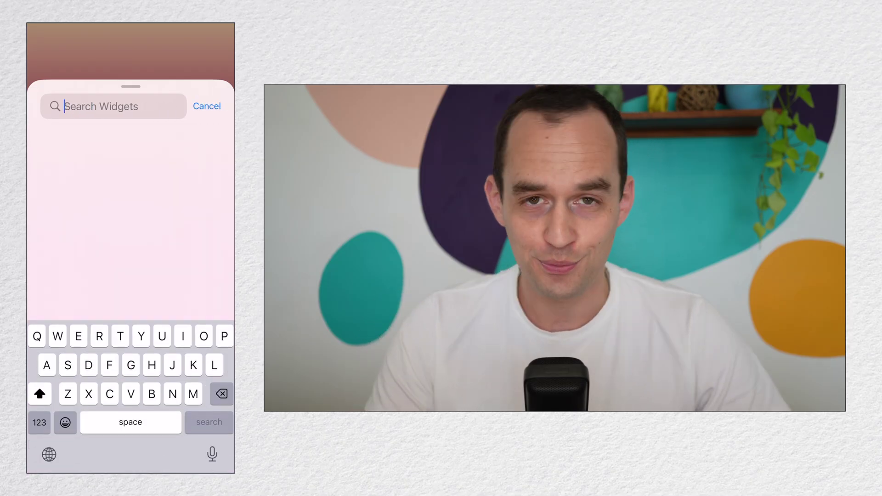
# Add Todoist's large Tasks widget to the iPhone home screen
pyautogui.write('Todoi')
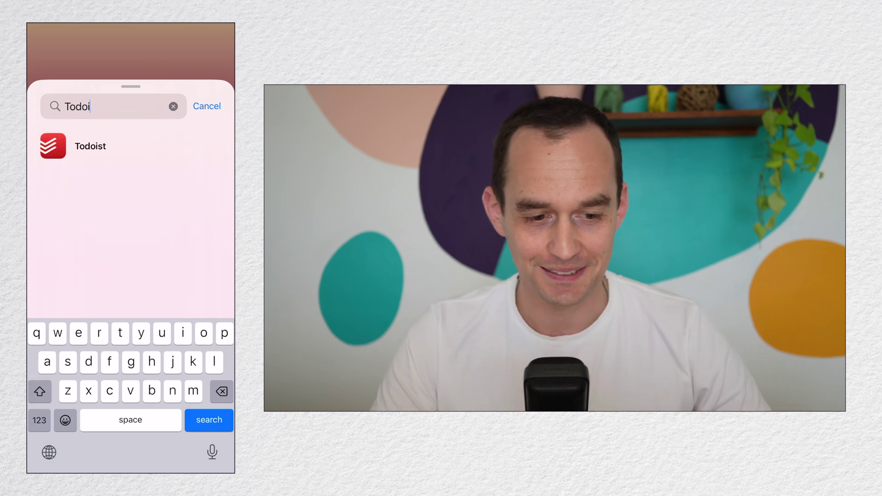
pyautogui.click(73, 146)
pyautogui.moveTo(193, 287); pyautogui.dragTo(69, 287)
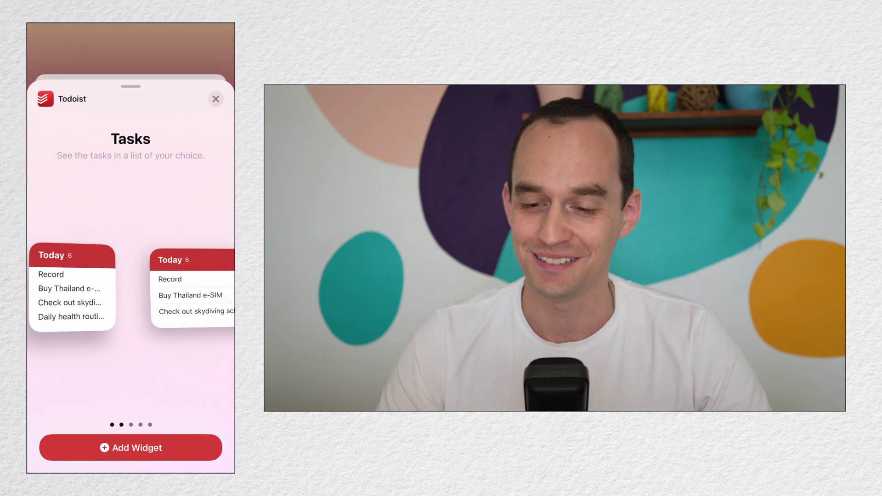
pyautogui.moveTo(193, 287); pyautogui.dragTo(69, 287)
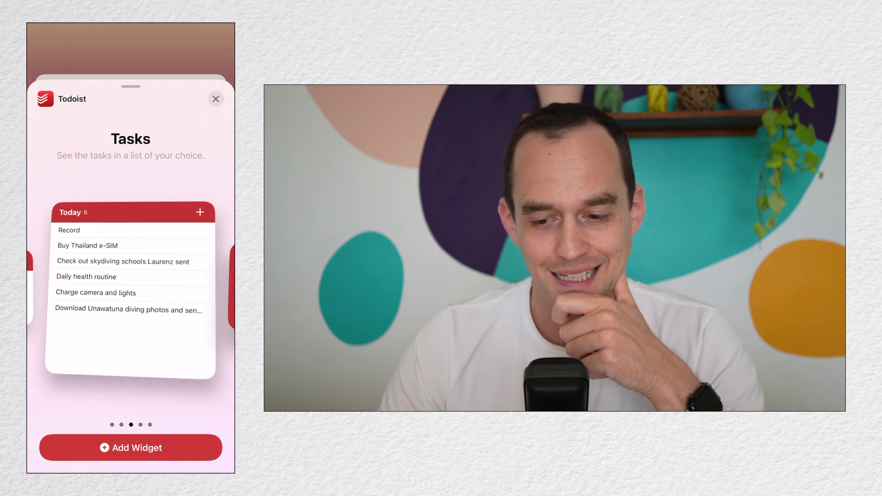
pyautogui.moveTo(193, 287); pyautogui.dragTo(69, 287)
pyautogui.moveTo(193, 287)
pyautogui.mouseDown()
pyautogui.moveTo(69, 288)
pyautogui.moveTo(192, 287)
pyautogui.mouseUp()
pyautogui.moveTo(69, 287); pyautogui.dragTo(193, 287)
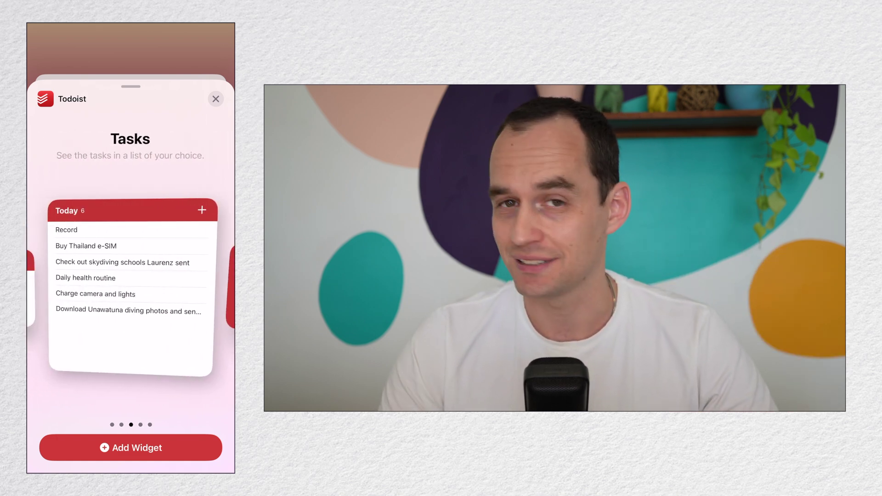
pyautogui.click(130, 447)
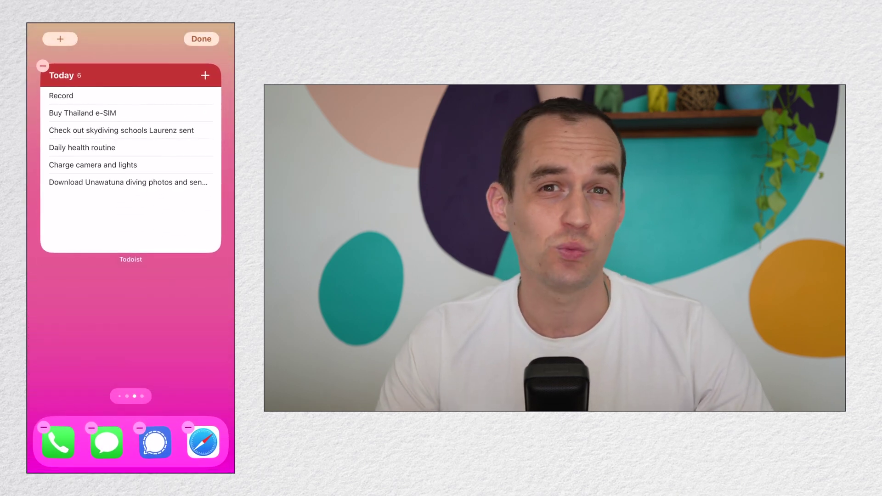
pyautogui.click(201, 38)
# Set the widget's View to Upcoming
pyautogui.click(131, 184)
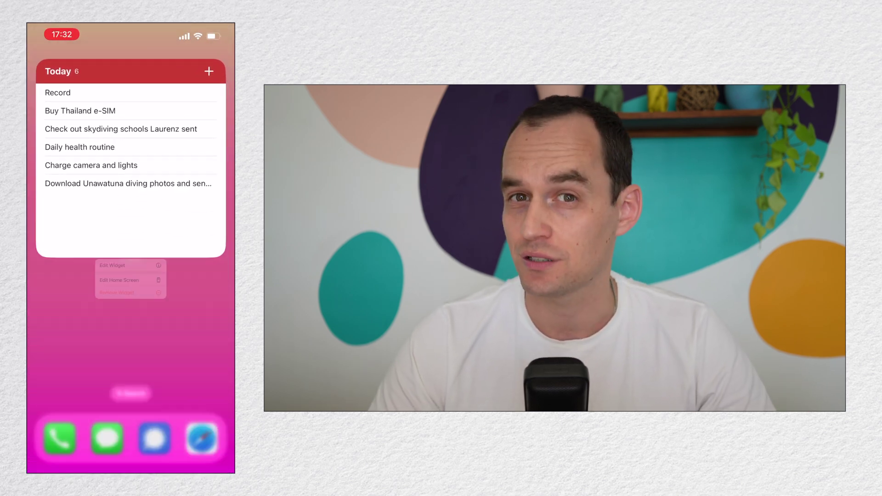
pyautogui.click(118, 275)
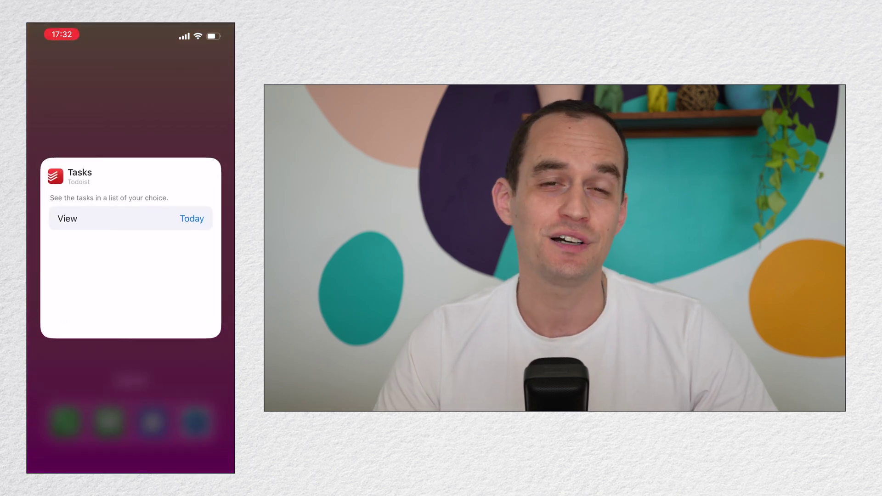
pyautogui.click(191, 218)
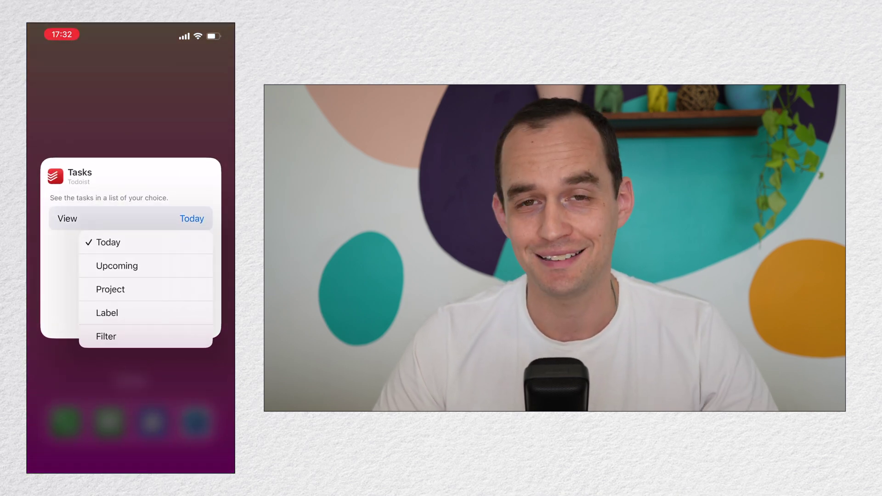
pyautogui.click(117, 266)
pyautogui.click(130, 91)
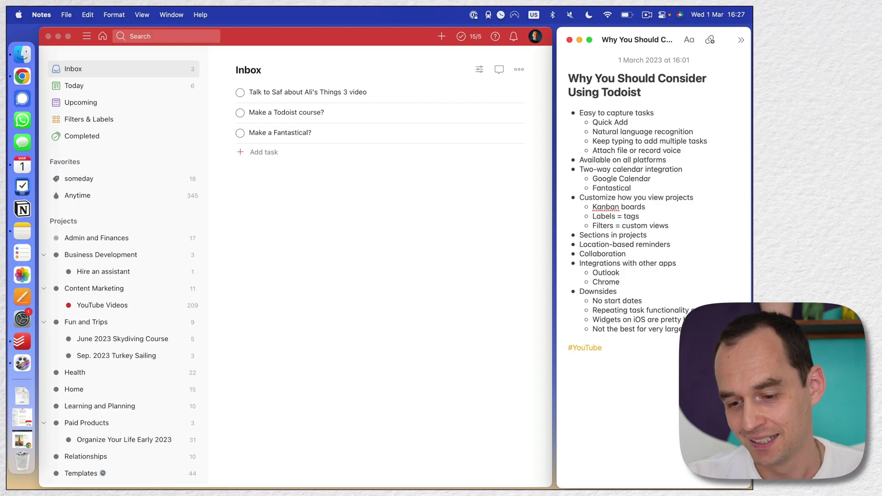
# Highlight the very-large-projects note, then open the Organize Your Life Early 2023 project
pyautogui.tripleClick(593, 329)
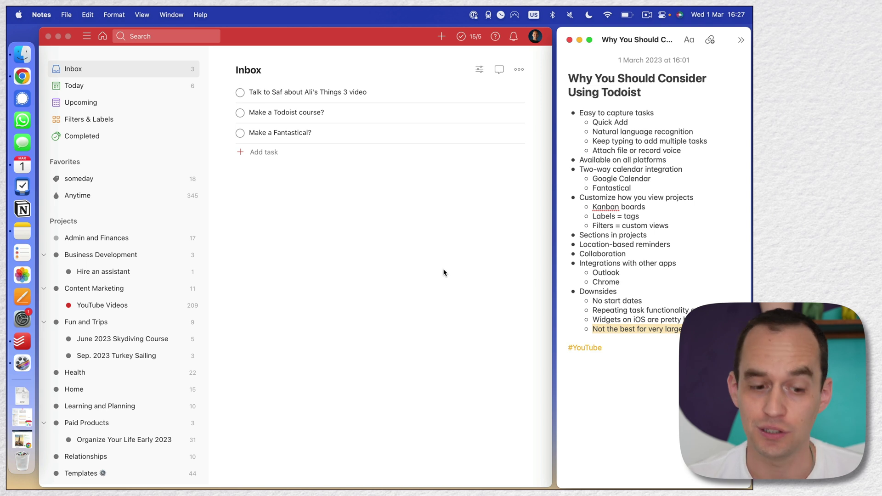
pyautogui.click(137, 439)
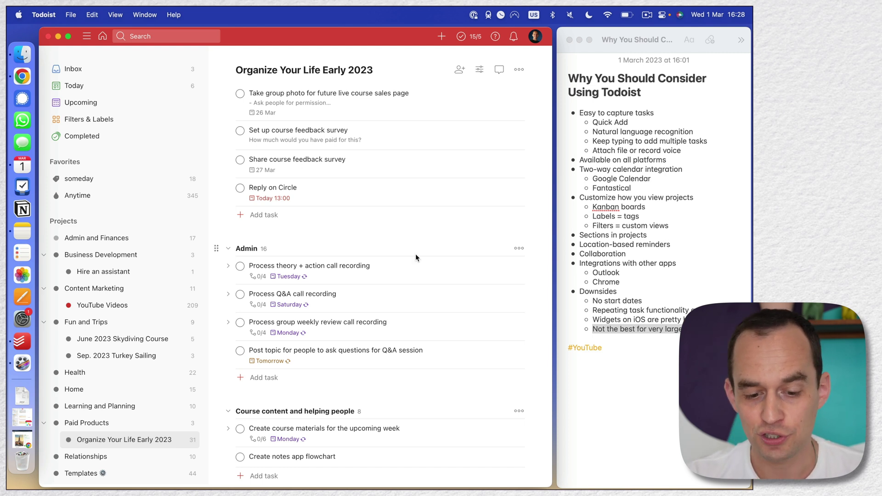
pyautogui.scroll(-3, 415, 255)
pyautogui.scroll(3, 416, 255)
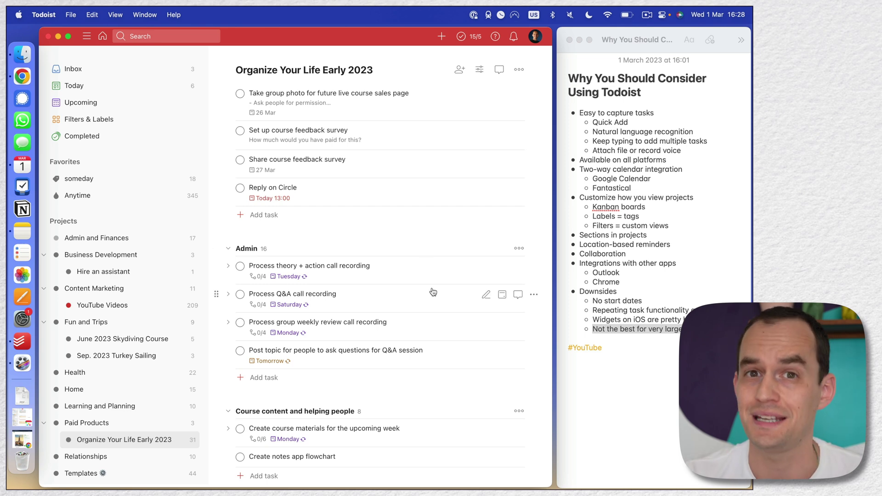
pyautogui.scroll(-5, 433, 292)
pyautogui.scroll(5, 433, 292)
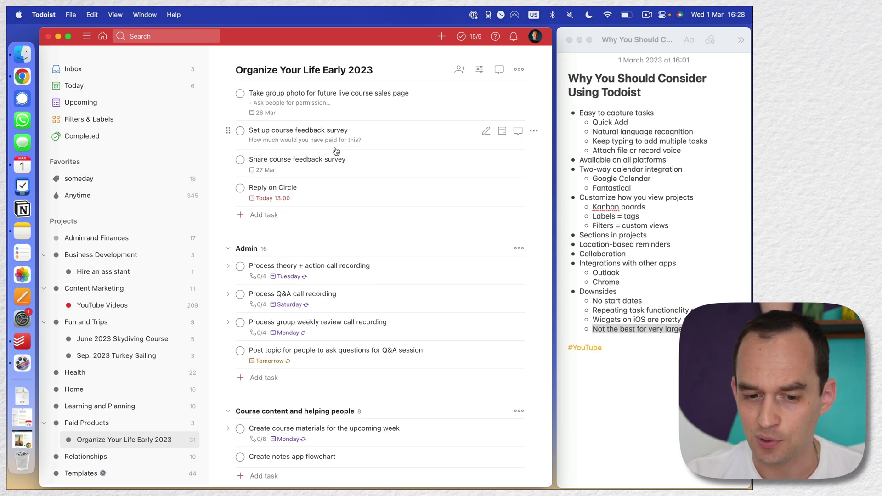
pyautogui.scroll(-1, 438, 303)
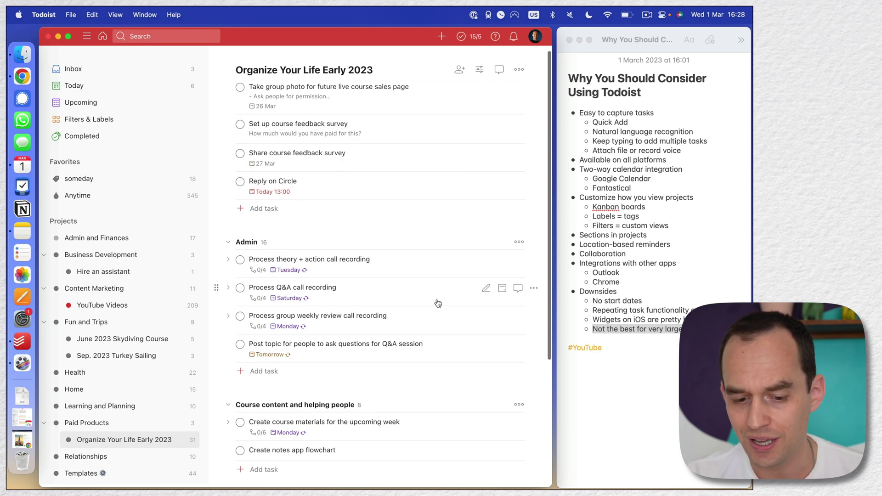
pyautogui.scroll(-2, 438, 303)
pyautogui.scroll(3, 437, 303)
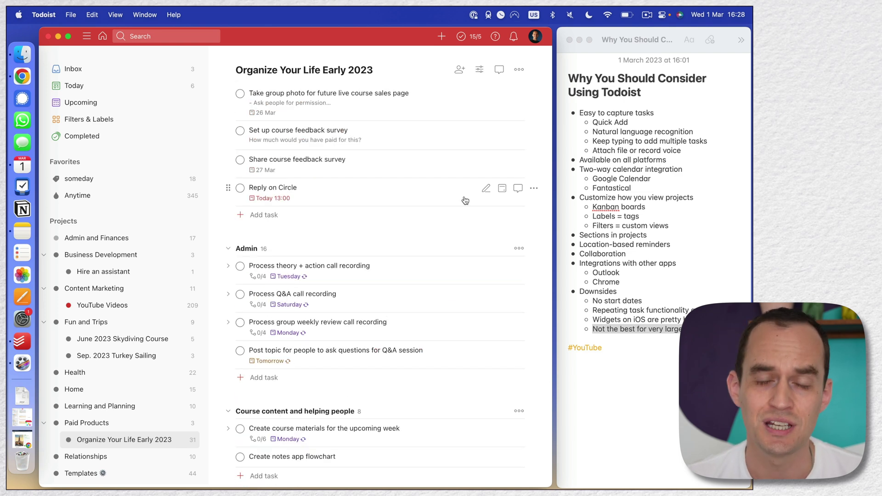